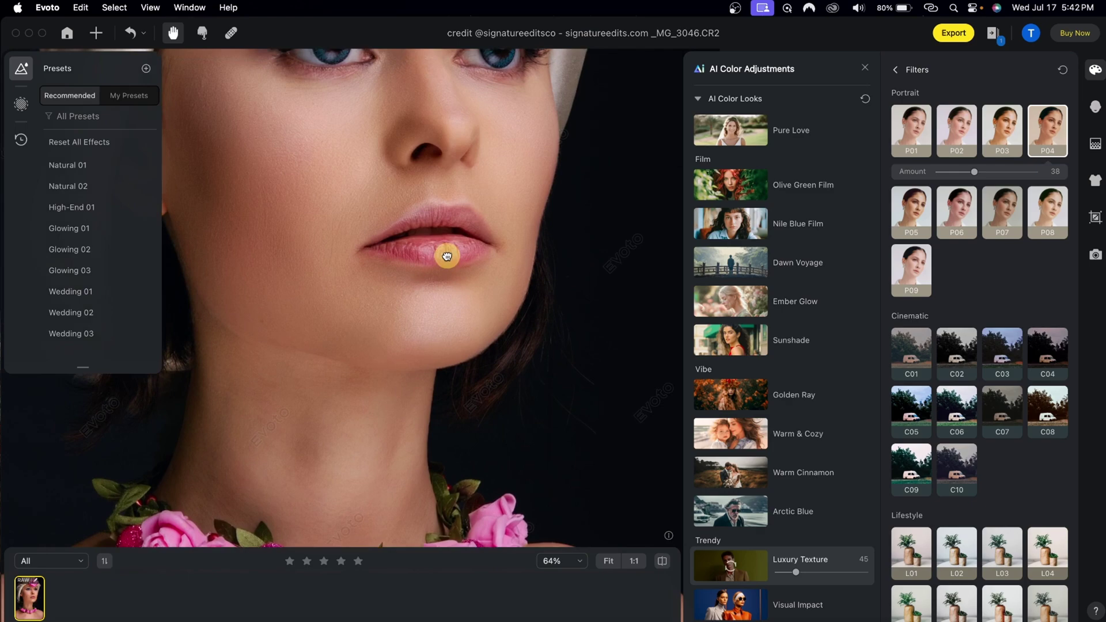
Pan to the face and toggle before/after to compare the retouched skin with the original
{"action": "left_click_drag", "start_coordinate": [444, 254], "coordinate": [489, 324]}
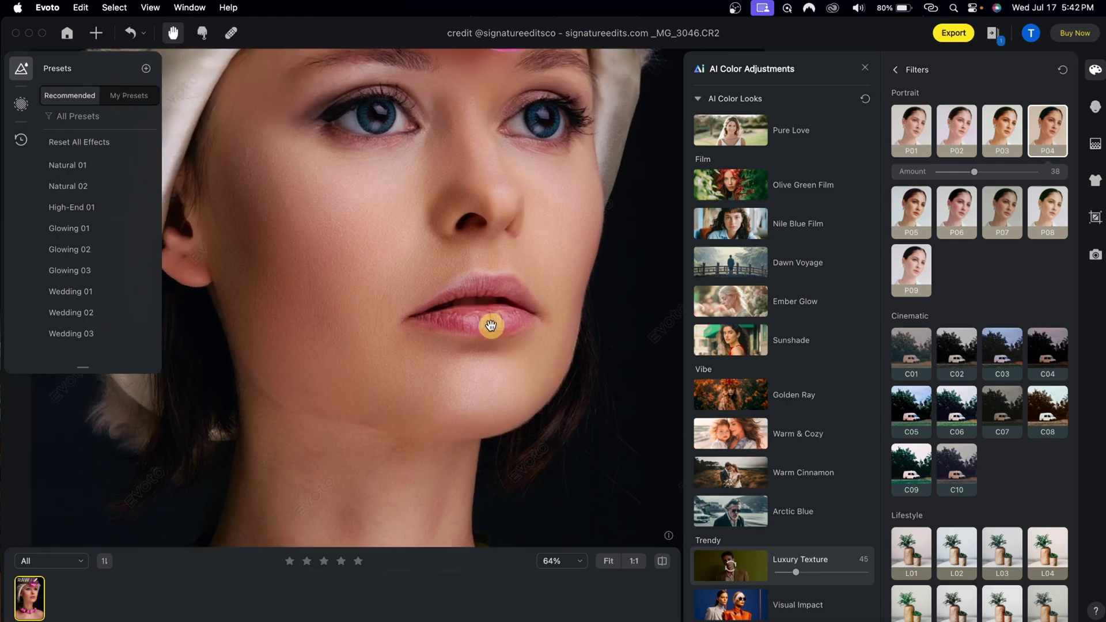
{"action": "left_click", "coordinate": [662, 561]}
{"action": "left_click", "coordinate": [662, 562]}
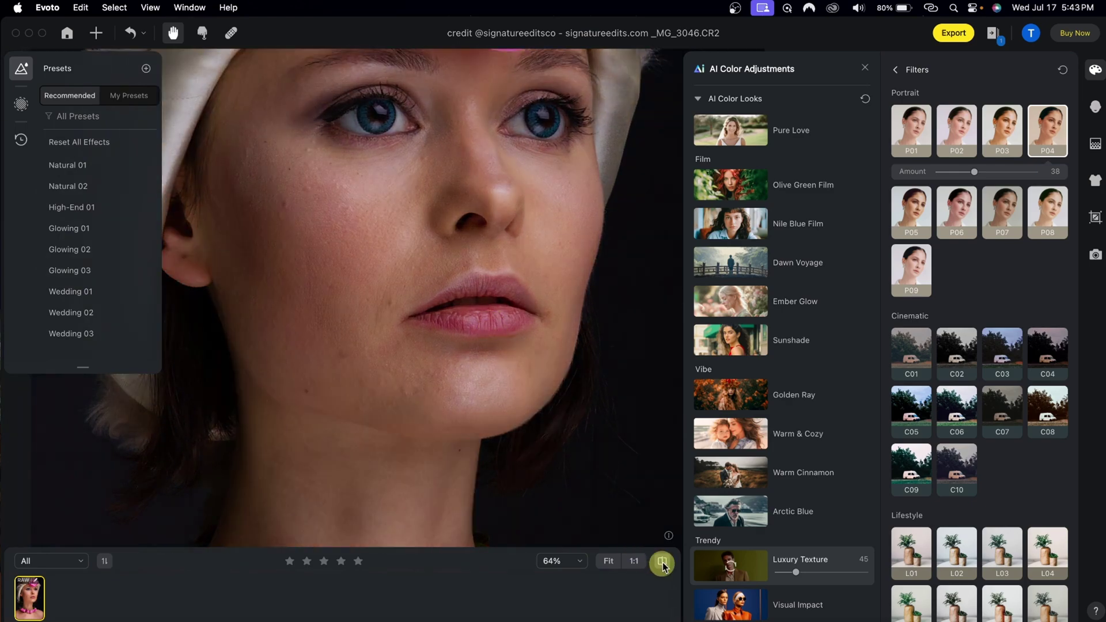
{"action": "left_click", "coordinate": [662, 562]}
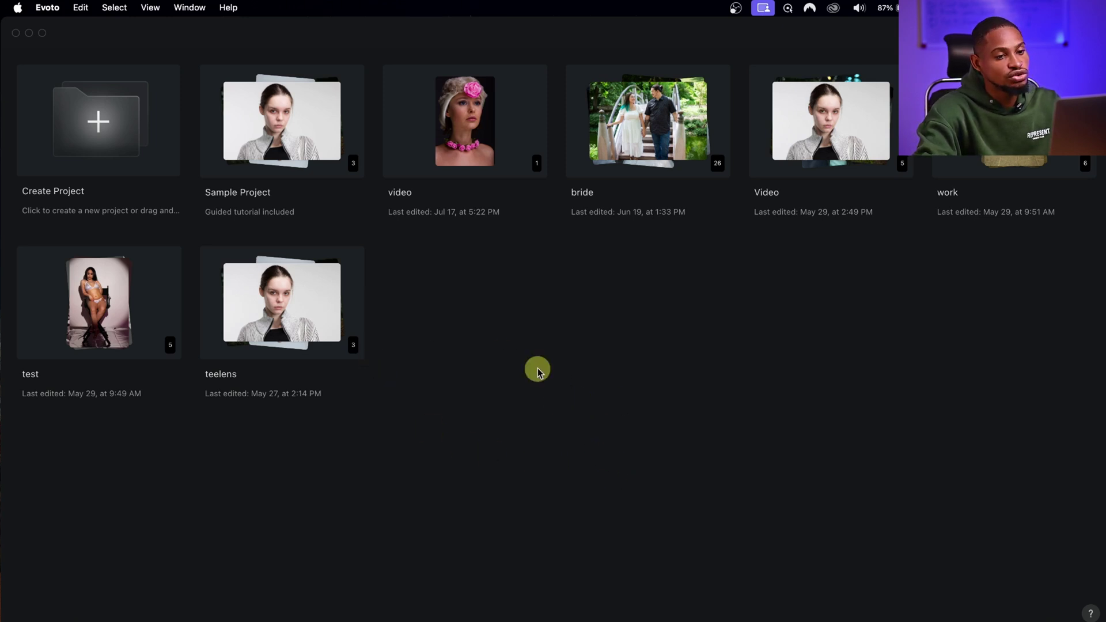
Create a new Evoto project named 'video'
{"action": "left_click", "coordinate": [102, 135]}
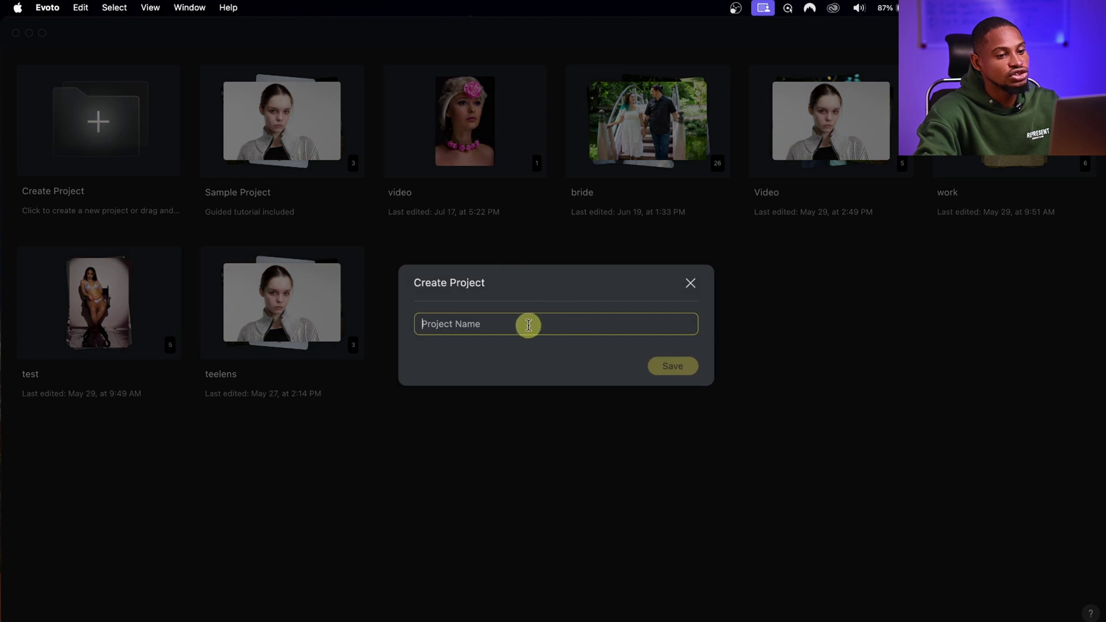
{"action": "key", "text": "Return"}
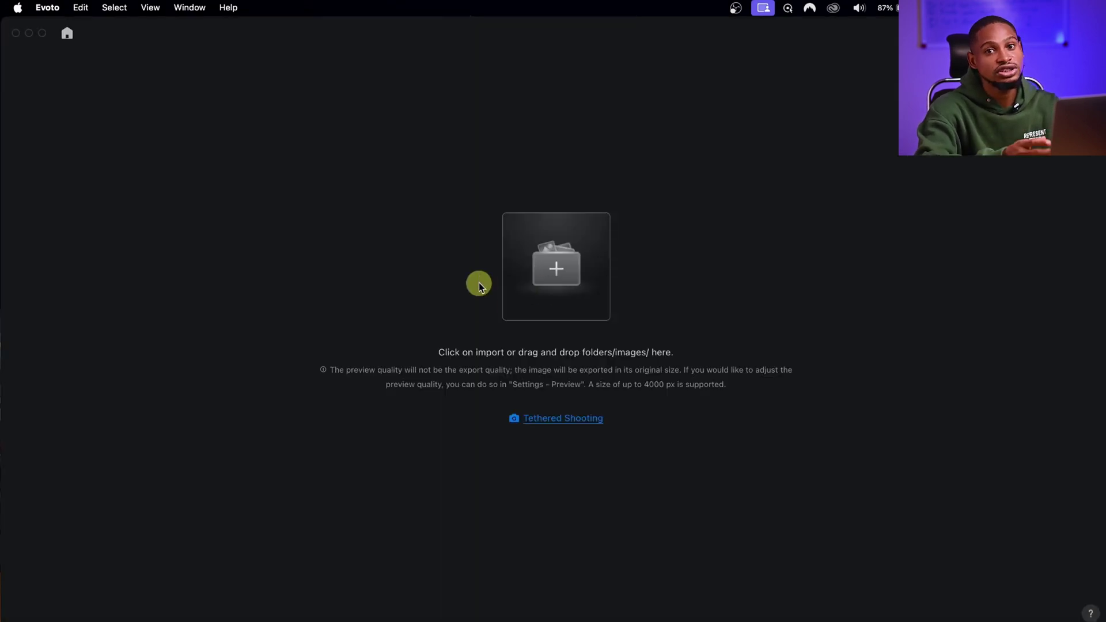
Import _MG_3046.CR2 from the Red-tagged Capture folder into the project
{"action": "left_click", "coordinate": [559, 272]}
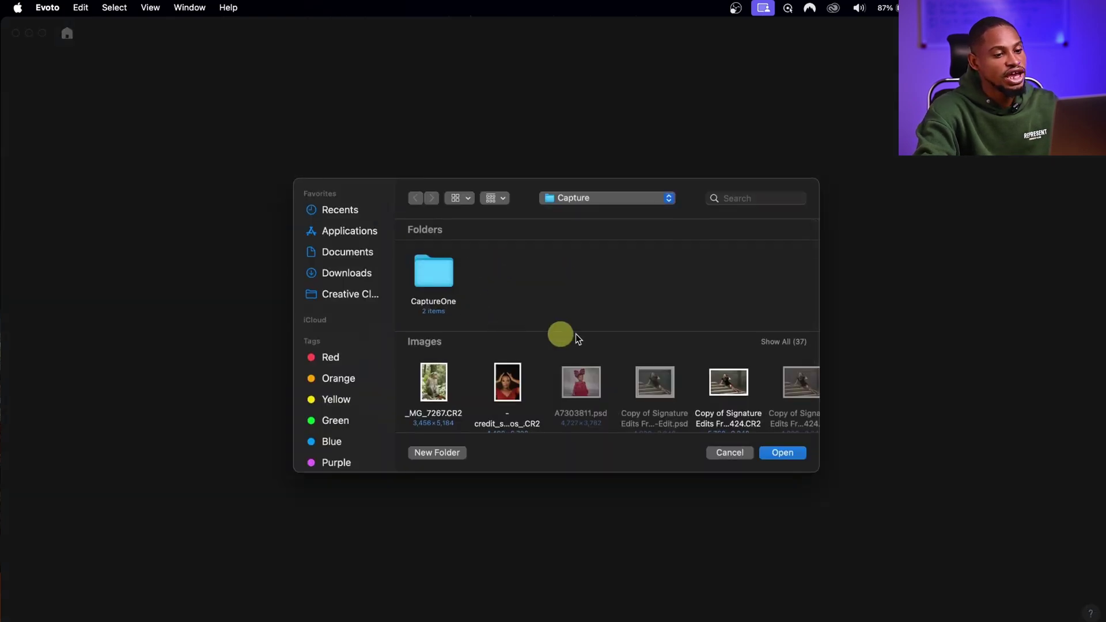
{"action": "left_click", "coordinate": [731, 453]}
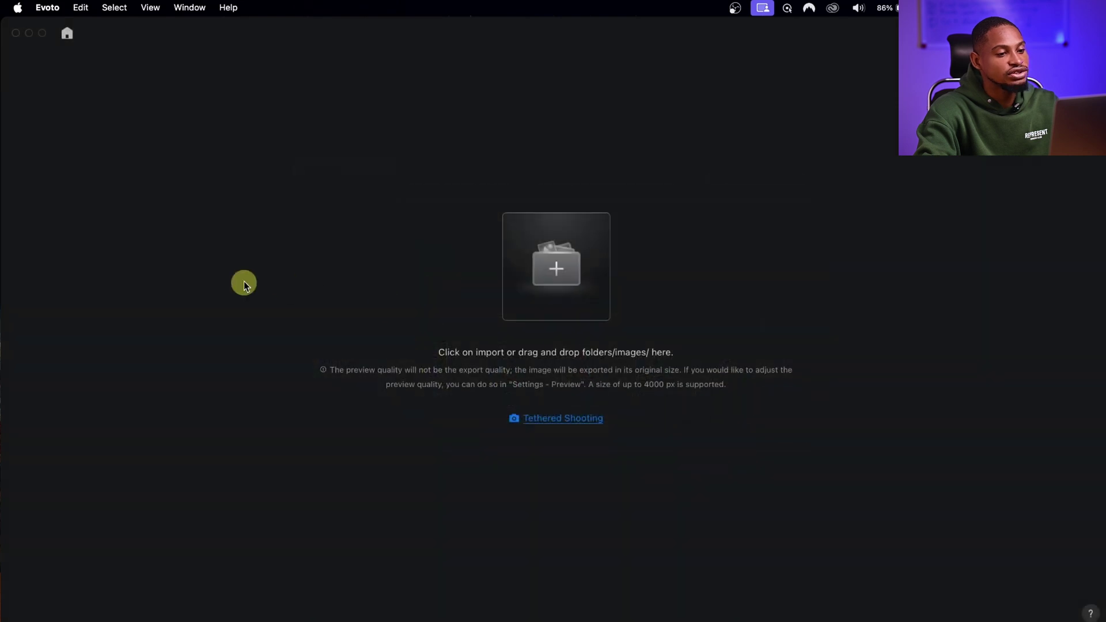
{"action": "left_click", "coordinate": [563, 277]}
{"action": "left_click", "coordinate": [326, 359]}
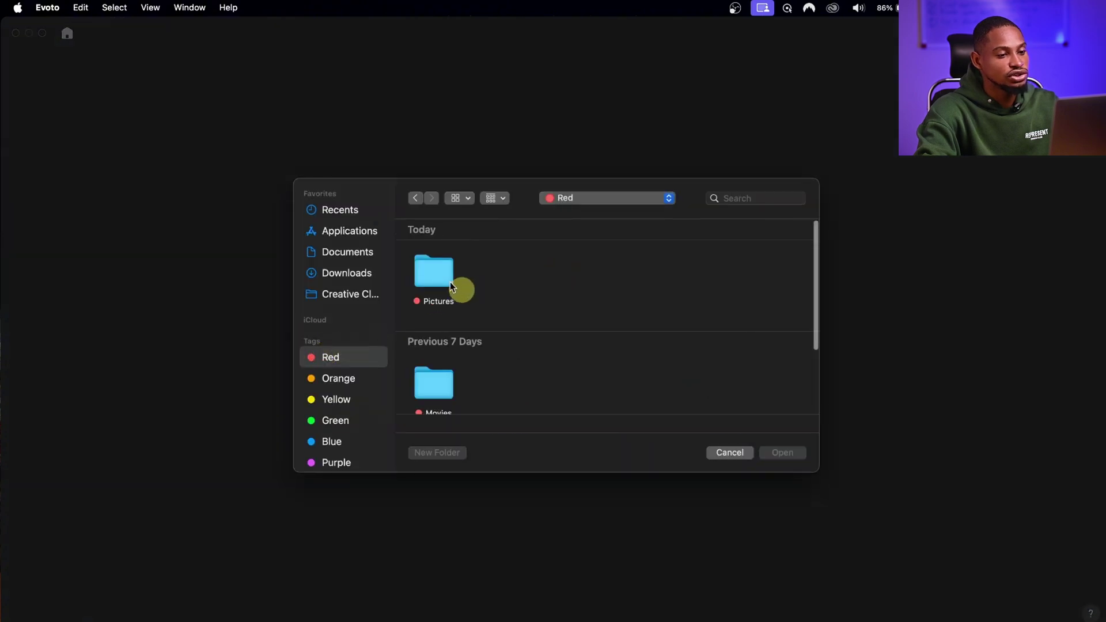
{"action": "double_click", "coordinate": [447, 278]}
{"action": "left_click", "coordinate": [480, 299]}
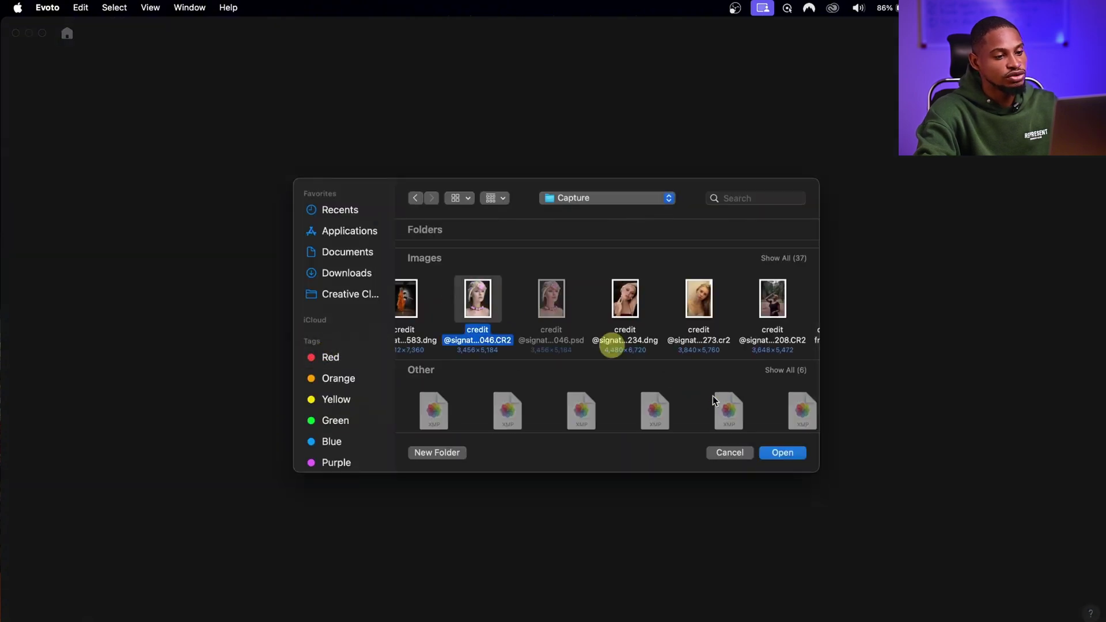
{"action": "left_click", "coordinate": [785, 454]}
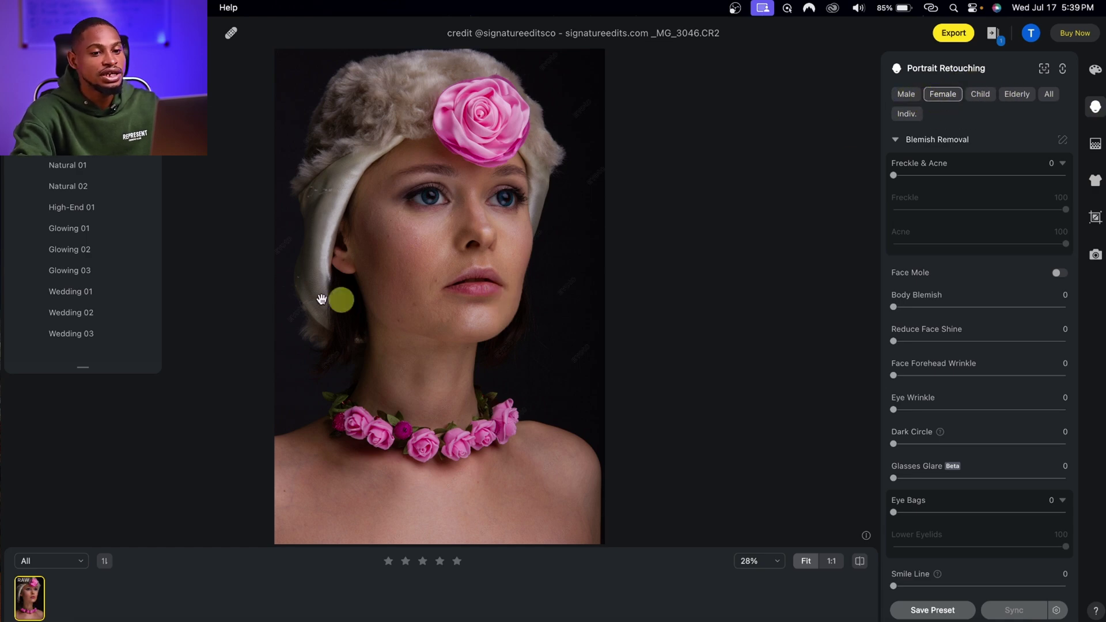
Set Freckle & Acne to 98, Body Blemish to 100 and Reduce Face Shine to 56
{"action": "scroll", "coordinate": [386, 233], "scroll_direction": "up", "scroll_amount": 3}
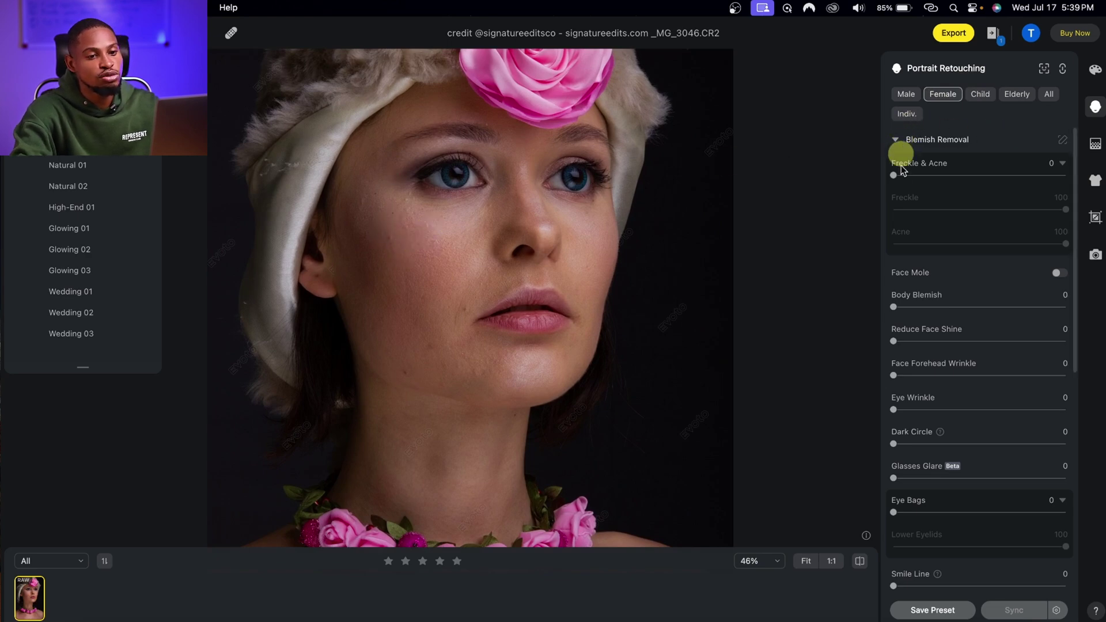
{"action": "left_click_drag", "start_coordinate": [902, 168], "coordinate": [1065, 188]}
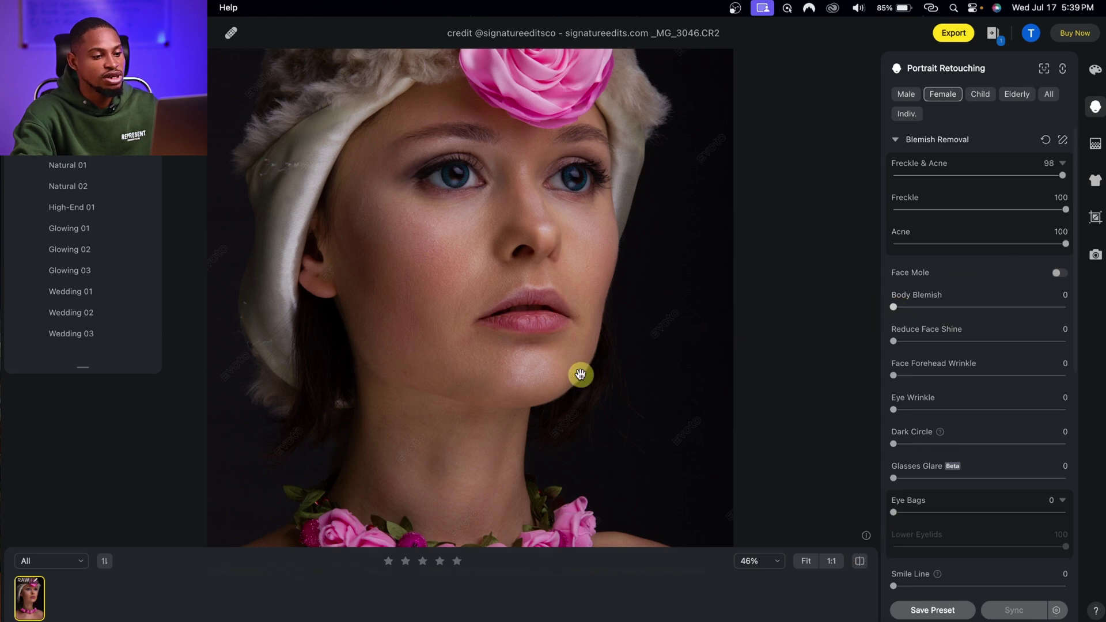
{"action": "scroll", "coordinate": [609, 208], "scroll_direction": "down", "scroll_amount": 5}
{"action": "scroll", "coordinate": [742, 264], "scroll_direction": "down", "scroll_amount": 2}
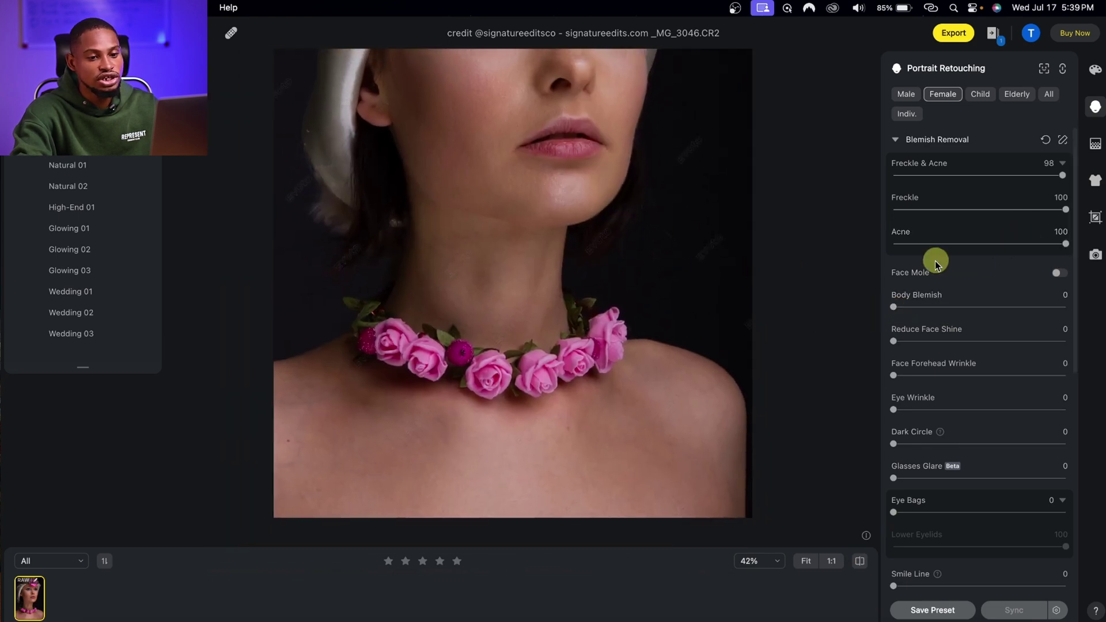
{"action": "left_click_drag", "start_coordinate": [894, 306], "coordinate": [971, 310]}
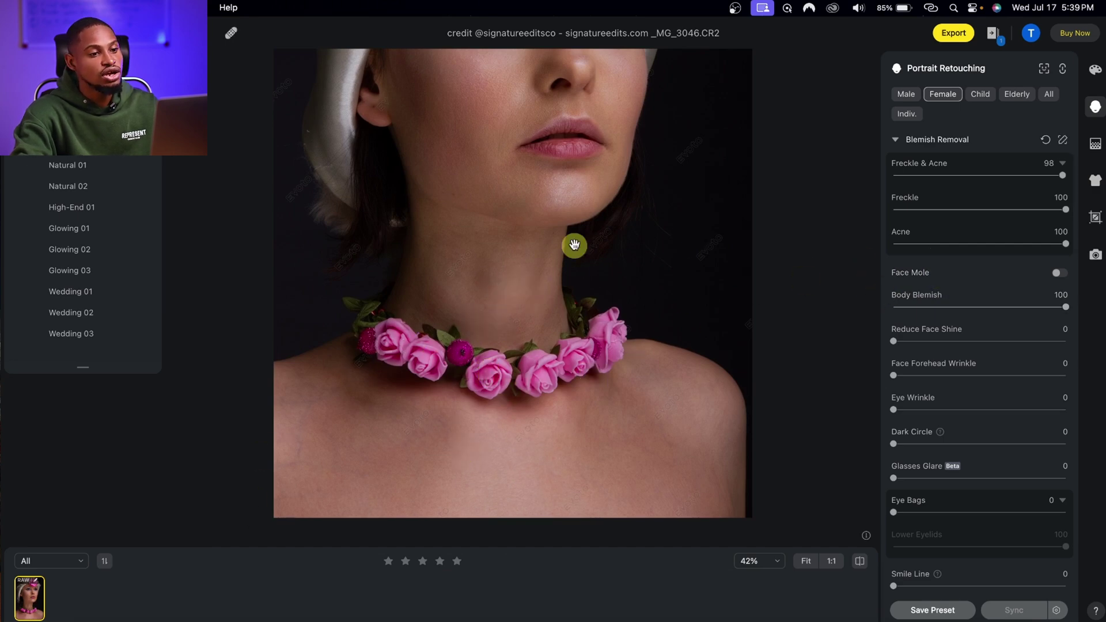
{"action": "scroll", "coordinate": [587, 246], "scroll_direction": "up", "scroll_amount": 5}
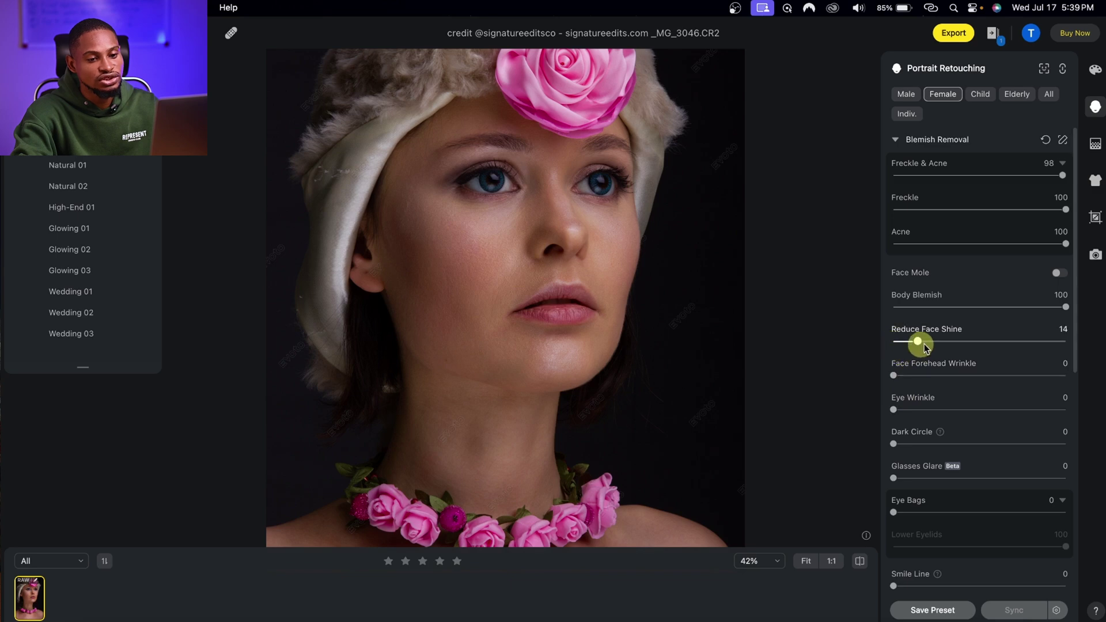
{"action": "left_click_drag", "start_coordinate": [925, 344], "coordinate": [966, 347]}
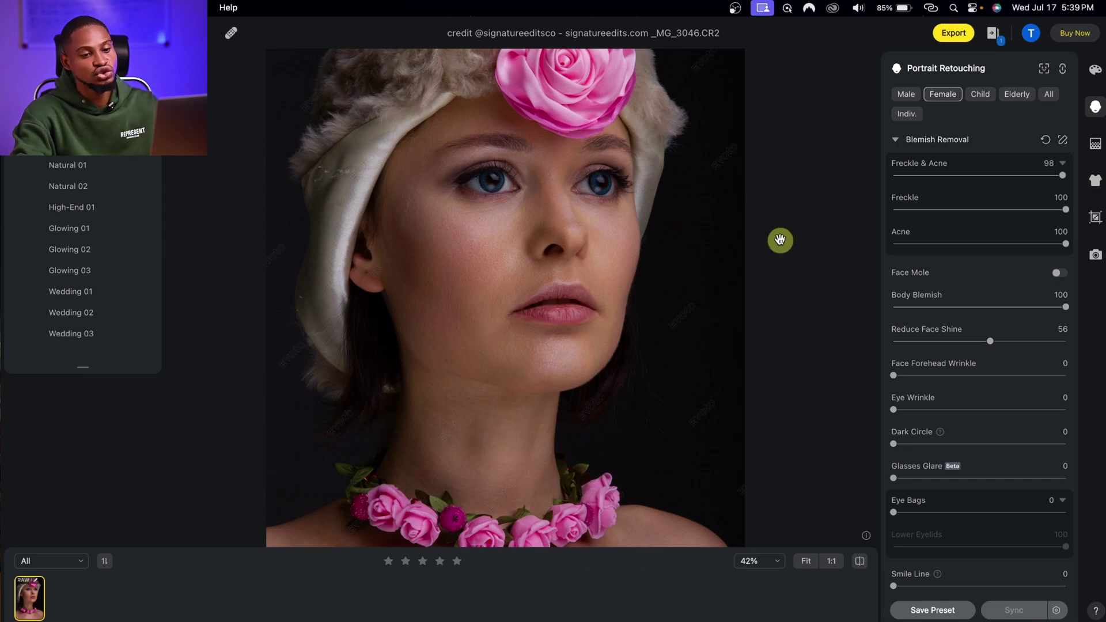
{"action": "left_click", "coordinate": [896, 141]}
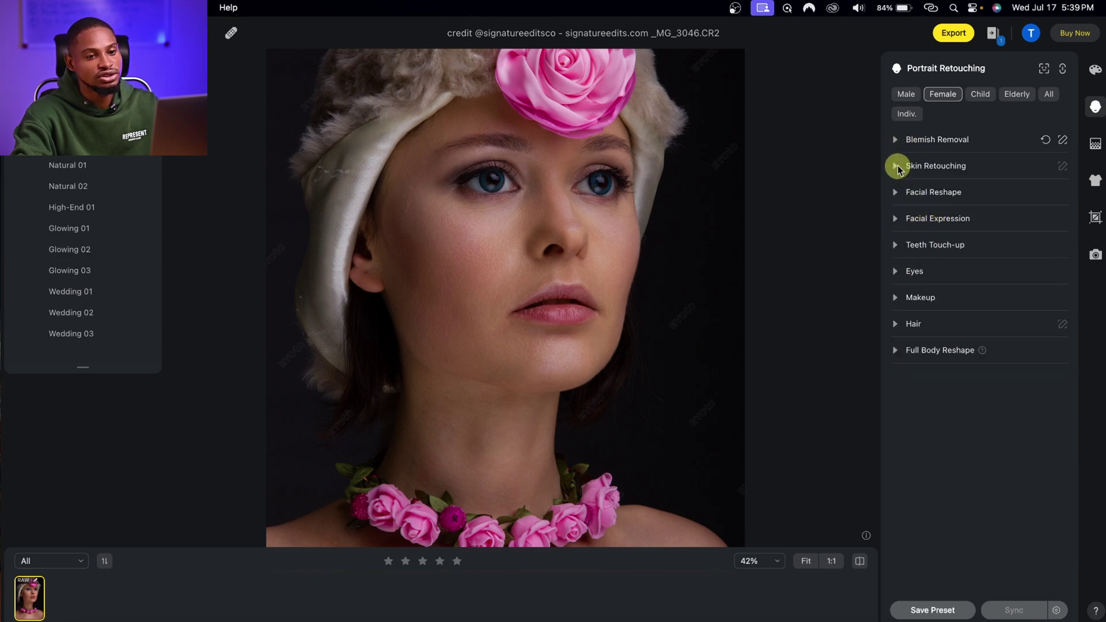
Set Smooth Face Skin (Dodge & Burn) to 88, Face Skin Smoothing 56 and Body Skin Smoothing 56
{"action": "left_click", "coordinate": [895, 168]}
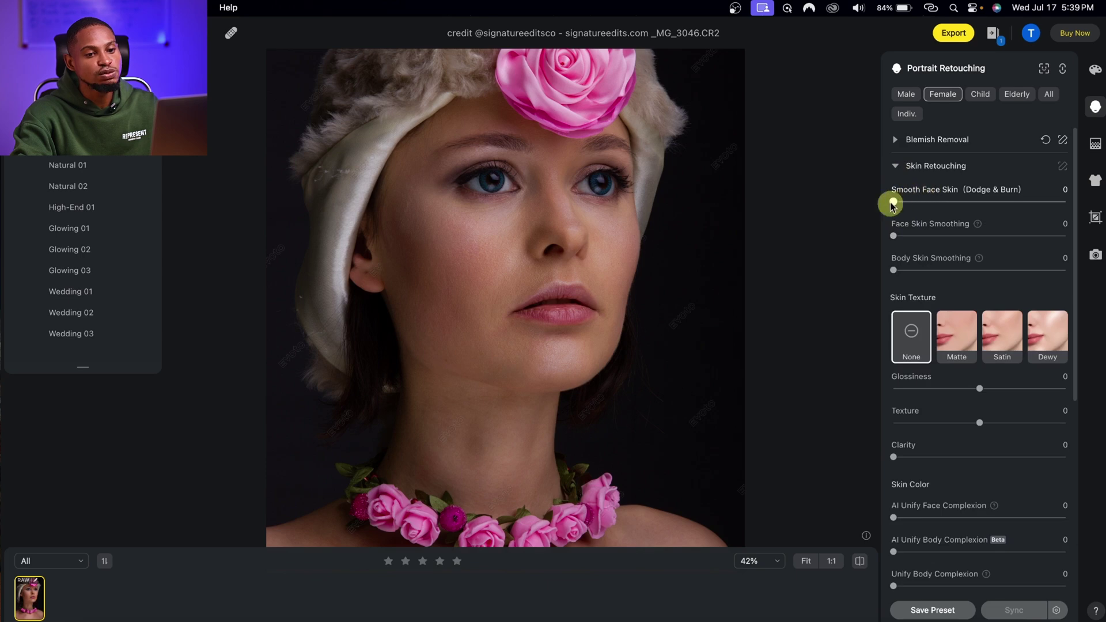
{"action": "left_click_drag", "start_coordinate": [913, 206], "coordinate": [1047, 209]}
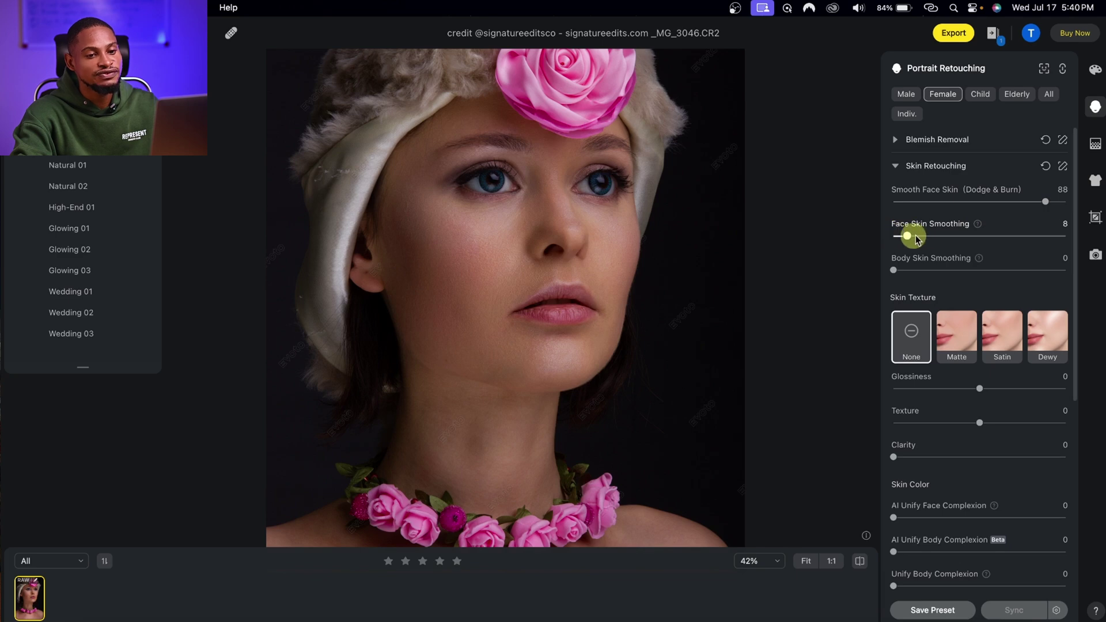
{"action": "left_click_drag", "start_coordinate": [918, 240], "coordinate": [991, 245]}
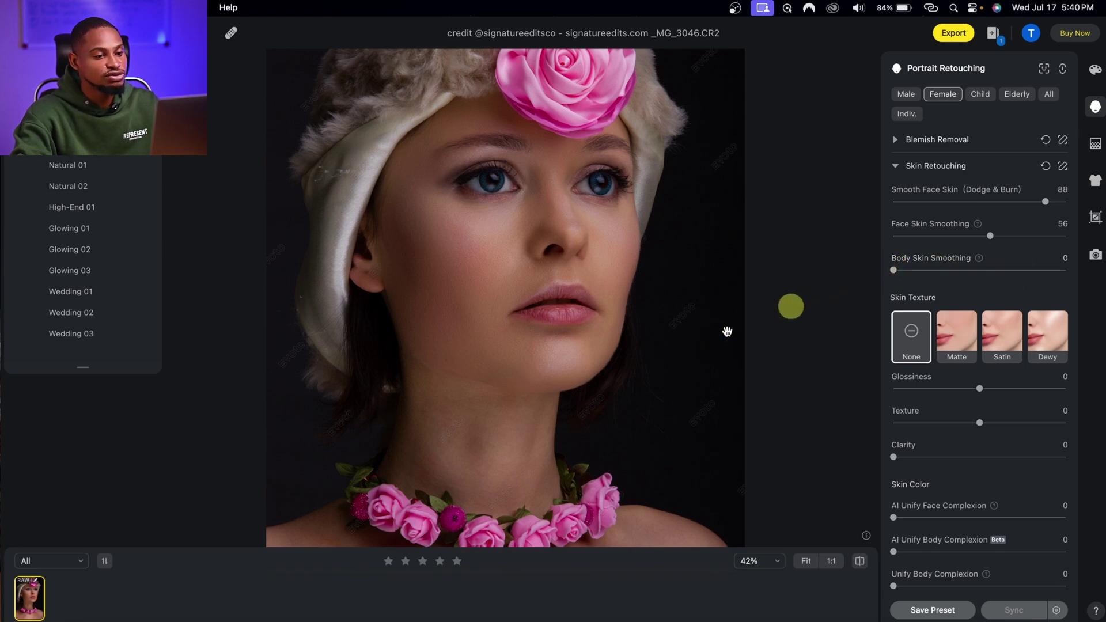
{"action": "scroll", "coordinate": [721, 306], "scroll_direction": "down", "scroll_amount": 3}
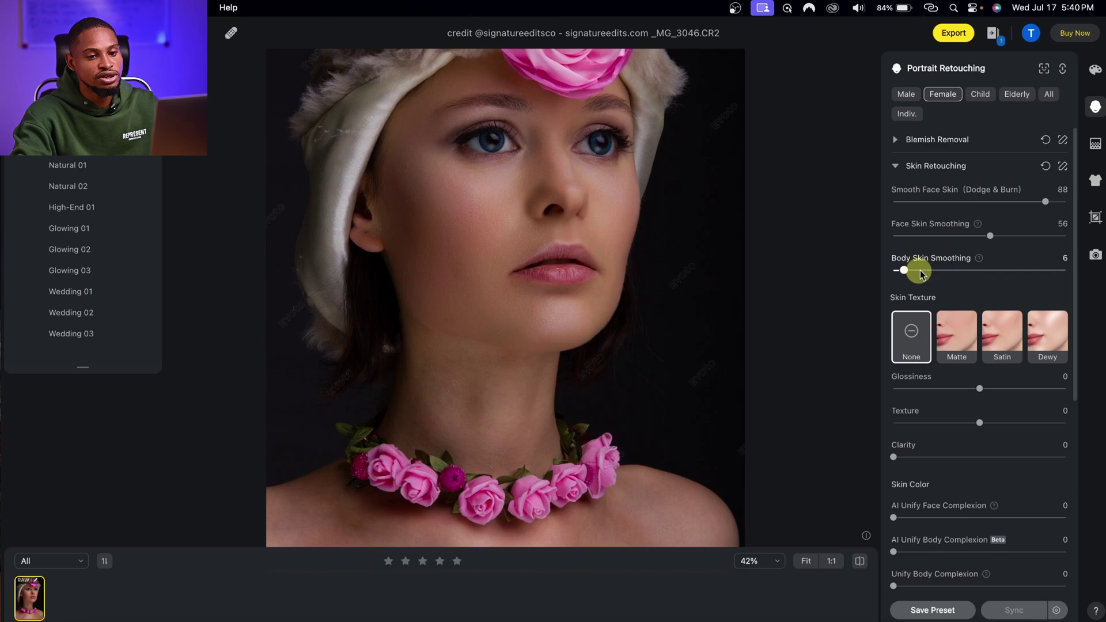
{"action": "left_click_drag", "start_coordinate": [921, 274], "coordinate": [980, 278]}
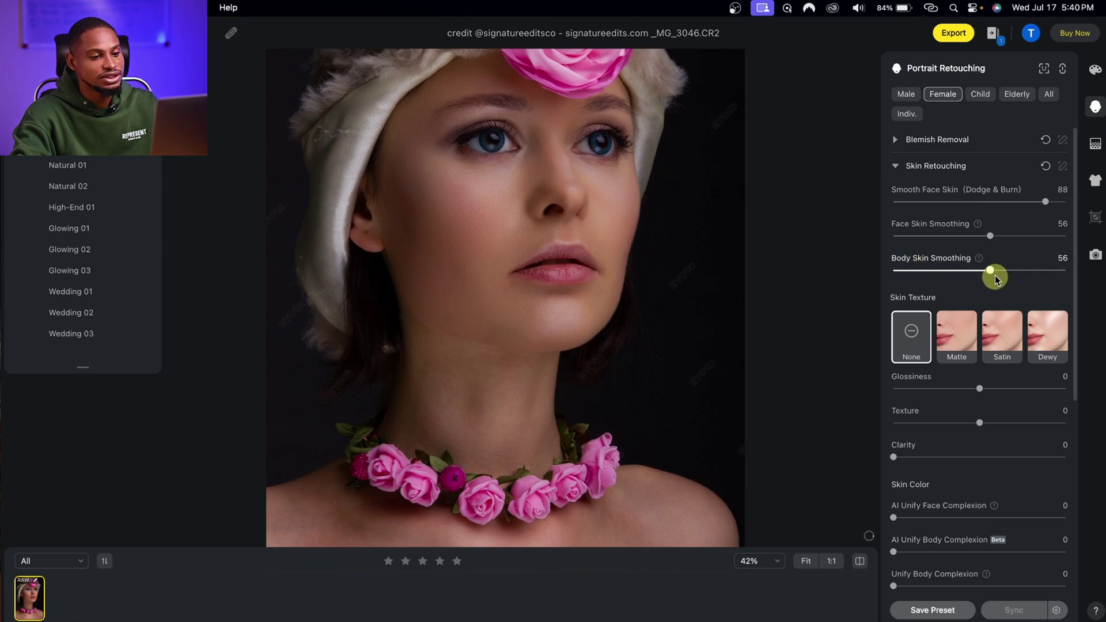
{"action": "left_click_drag", "start_coordinate": [642, 361], "coordinate": [664, 316]}
{"action": "scroll", "coordinate": [663, 314], "scroll_direction": "down", "scroll_amount": 2}
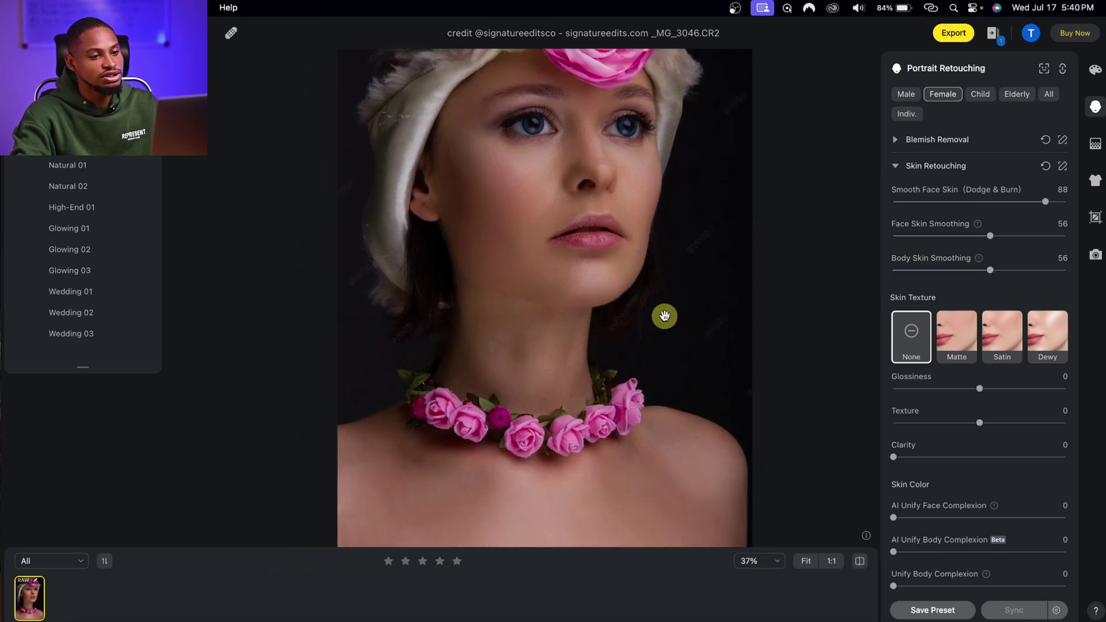
{"action": "mouse_move", "coordinate": [605, 240]}
{"action": "left_mouse_down"}
{"action": "mouse_move", "coordinate": [613, 267]}
{"action": "mouse_move", "coordinate": [600, 255]}
{"action": "left_mouse_up"}
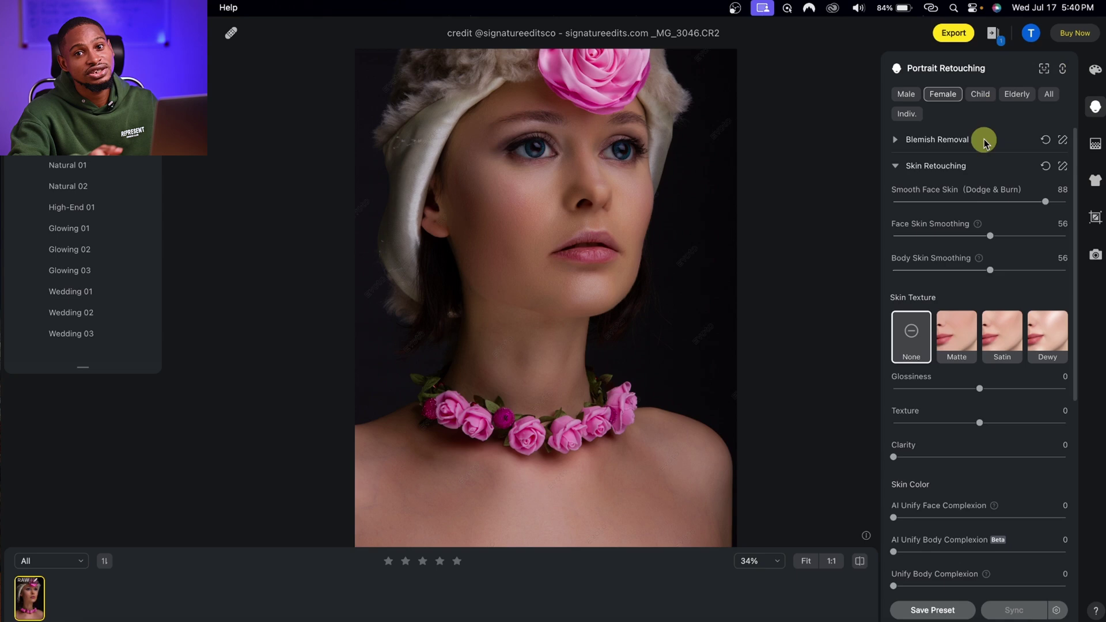
Apply the Neutral AI Color Look, check before/after, and lower its strength to 56
{"action": "left_click", "coordinate": [1096, 71]}
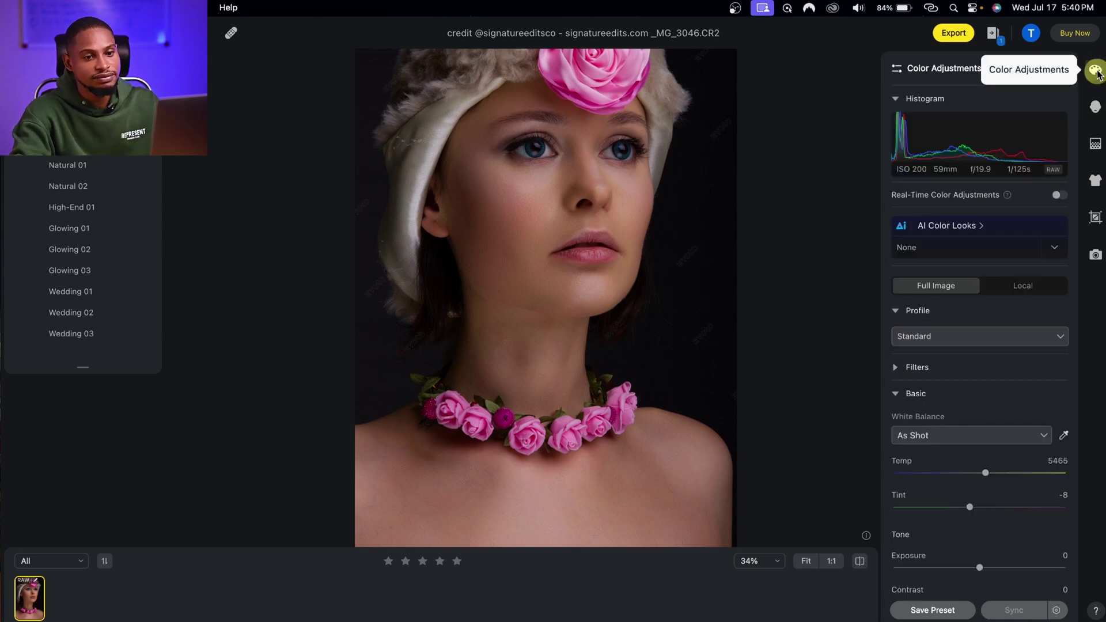
{"action": "left_click", "coordinate": [982, 226]}
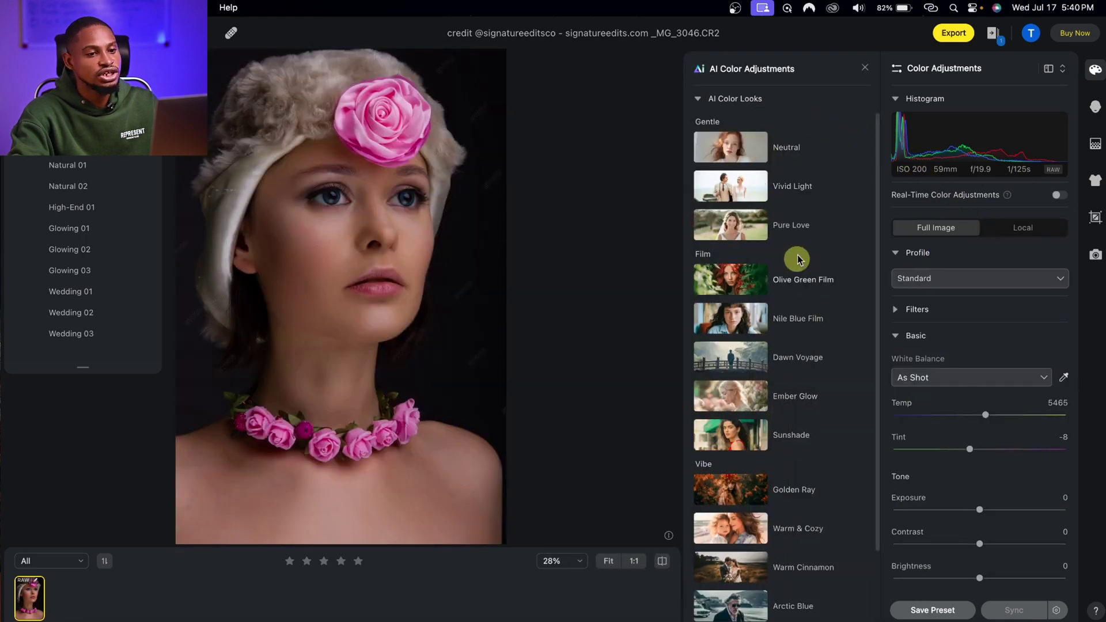
{"action": "left_click", "coordinate": [742, 153]}
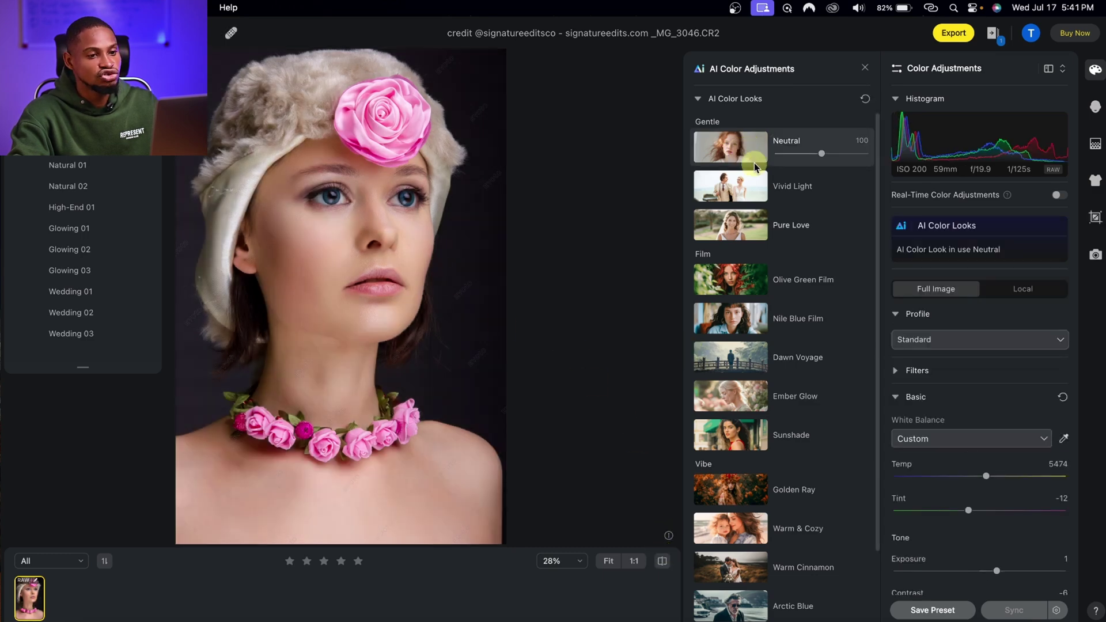
{"action": "left_click", "coordinate": [661, 564]}
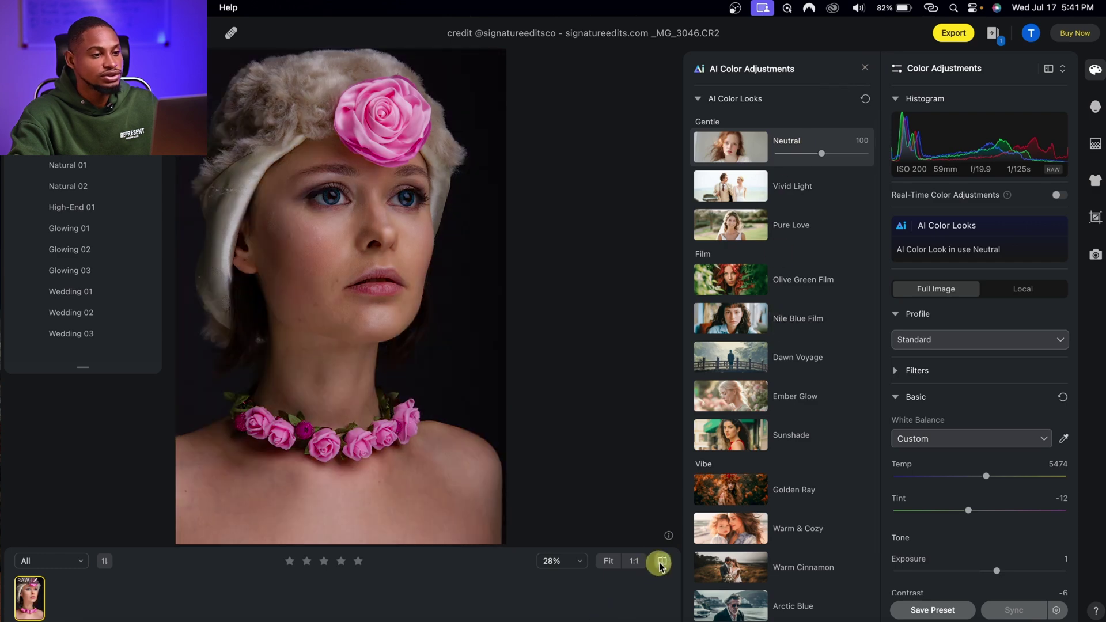
{"action": "left_click", "coordinate": [661, 562]}
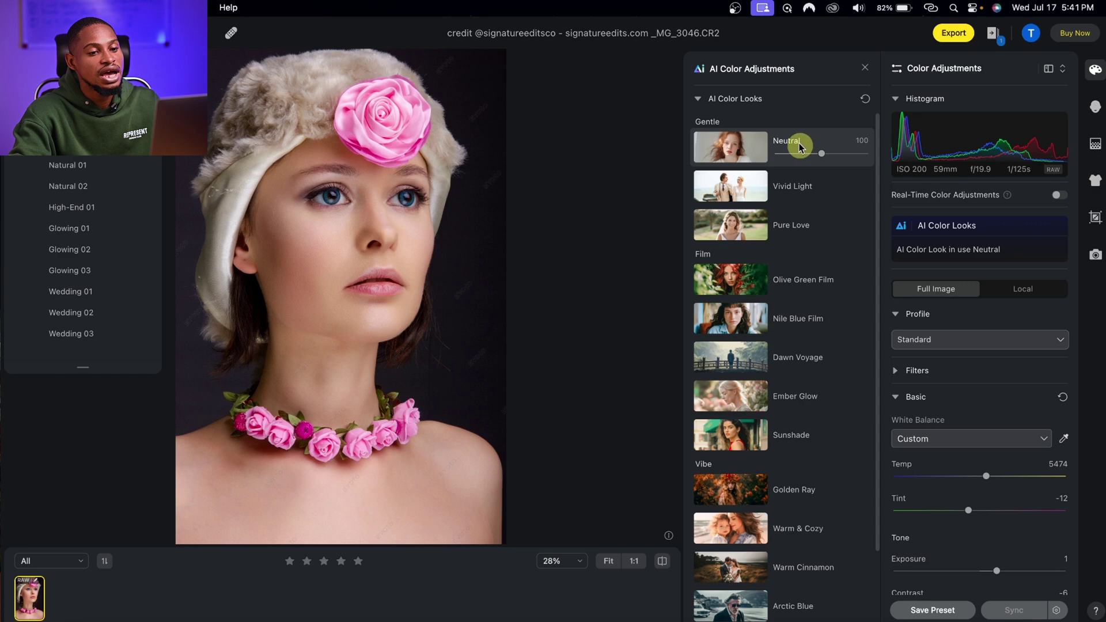
{"action": "left_click_drag", "start_coordinate": [822, 155], "coordinate": [800, 154]}
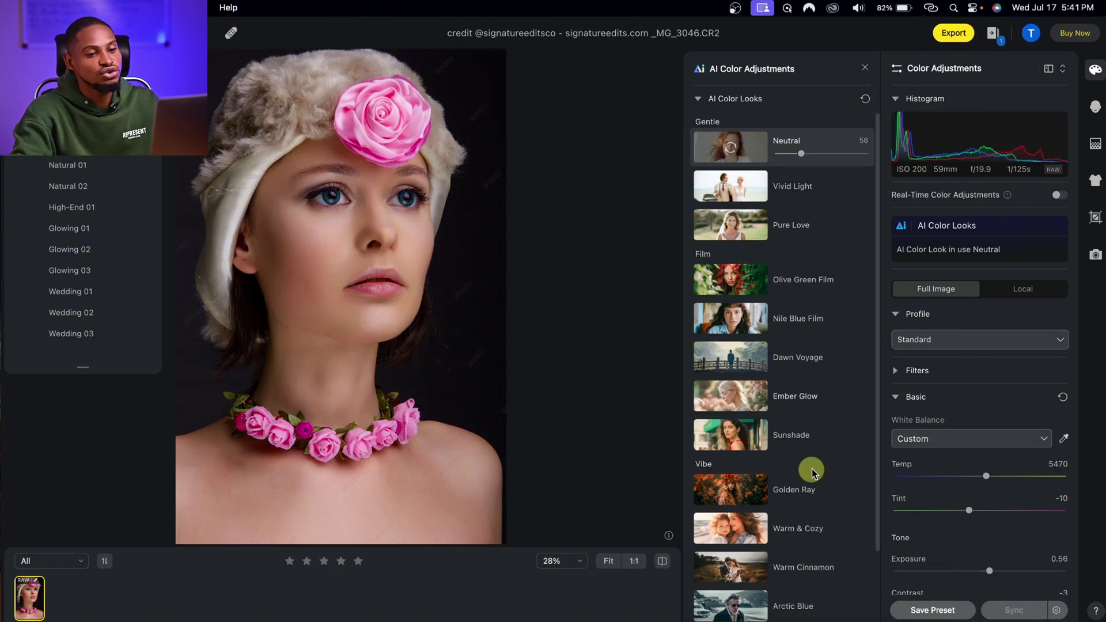
{"action": "scroll", "coordinate": [812, 461], "scroll_direction": "down", "scroll_amount": 3}
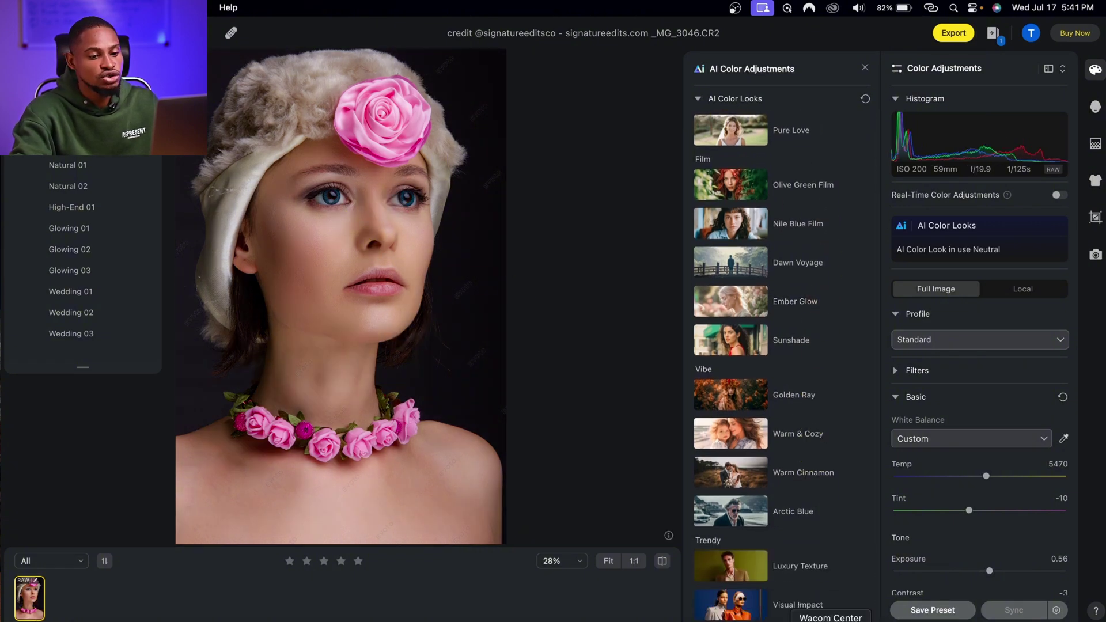
Apply the Luxury Texture look, compare with the original, and reduce its strength to 45
{"action": "left_click", "coordinate": [805, 572]}
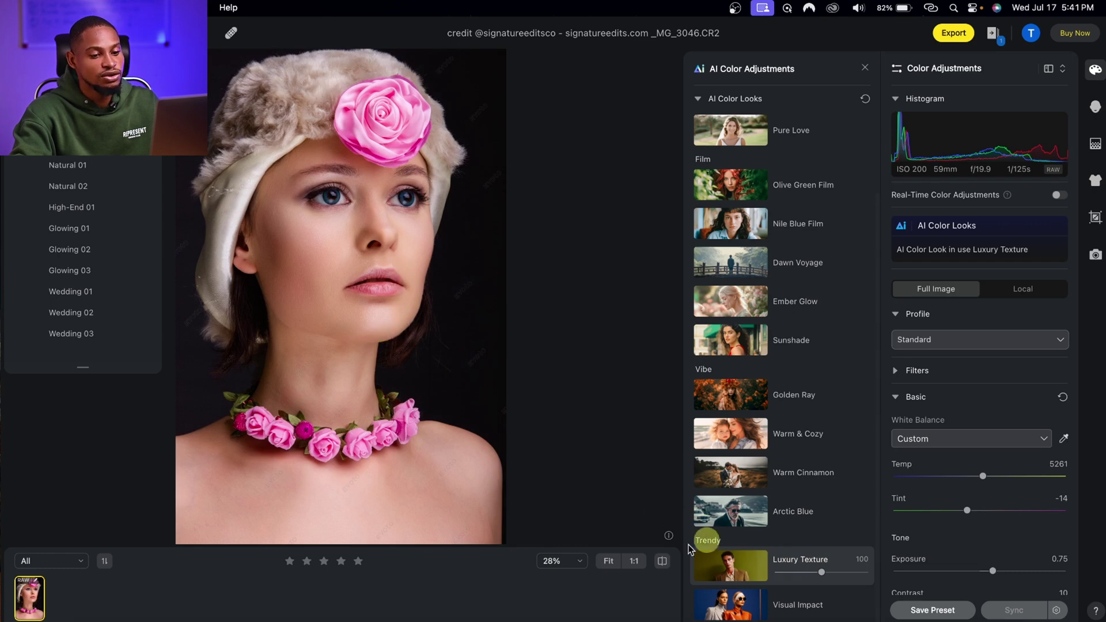
{"action": "left_click", "coordinate": [662, 561]}
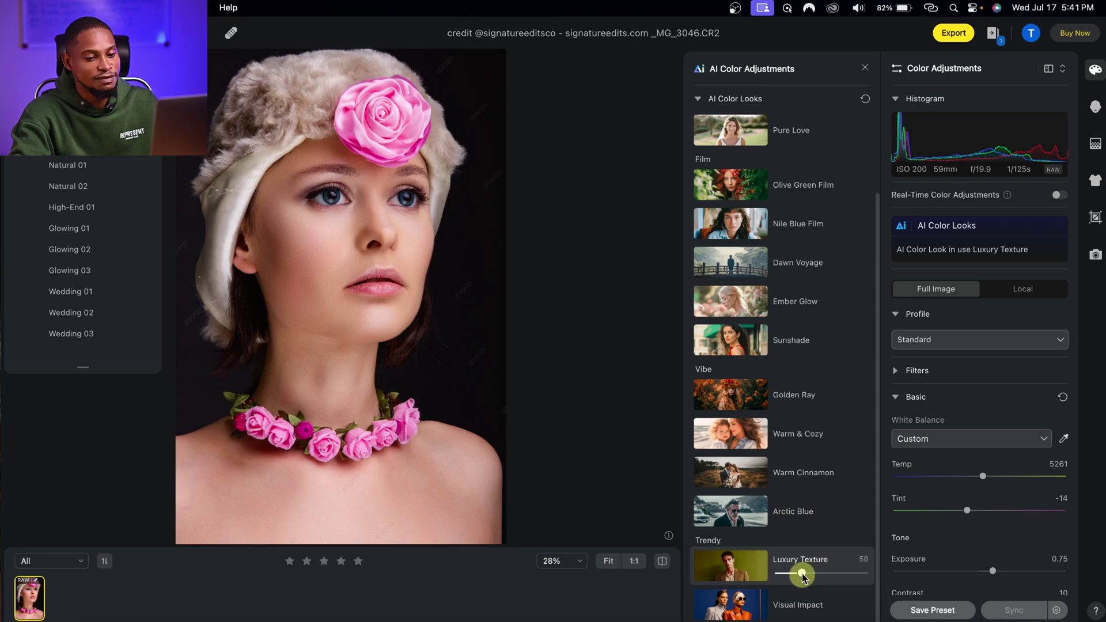
{"action": "left_click_drag", "start_coordinate": [805, 578], "coordinate": [797, 574]}
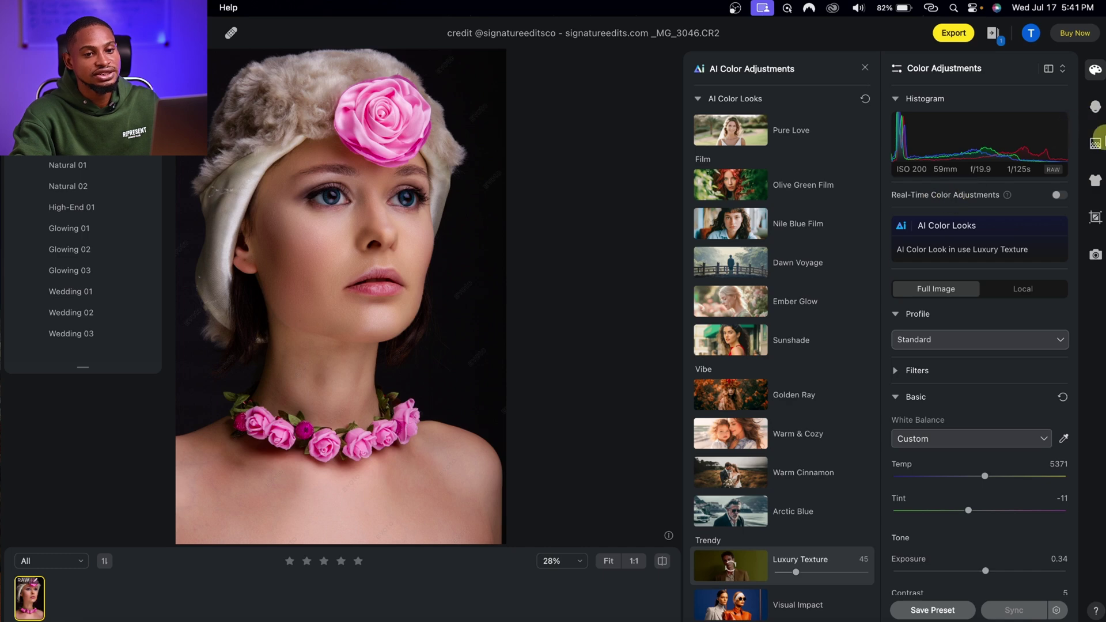
Try Portrait filters P01–P04, settle on P04 at amount 38, and compare before/after
{"action": "left_click", "coordinate": [896, 371]}
{"action": "left_click", "coordinate": [1055, 482]}
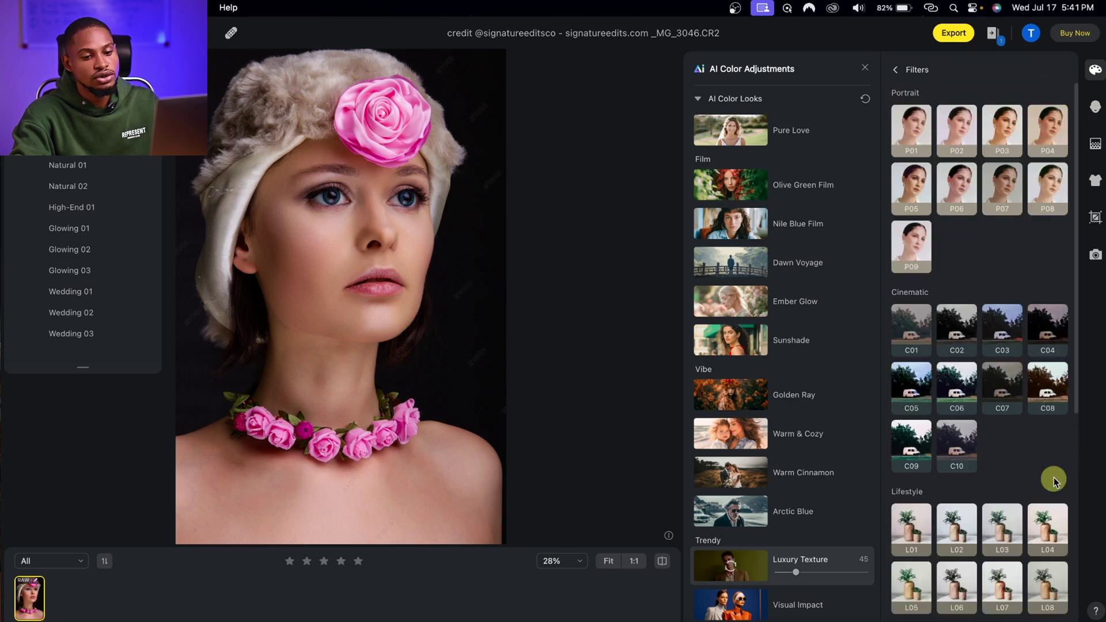
{"action": "scroll", "coordinate": [976, 387], "scroll_direction": "down", "scroll_amount": 10}
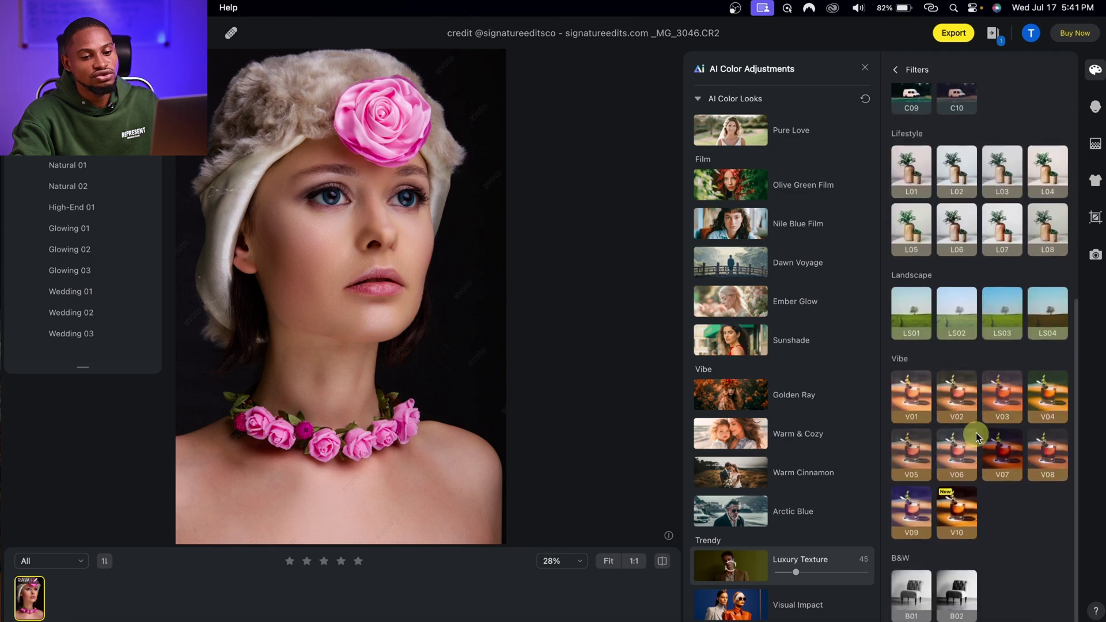
{"action": "scroll", "coordinate": [977, 436], "scroll_direction": "up", "scroll_amount": 10}
{"action": "left_click", "coordinate": [917, 130]}
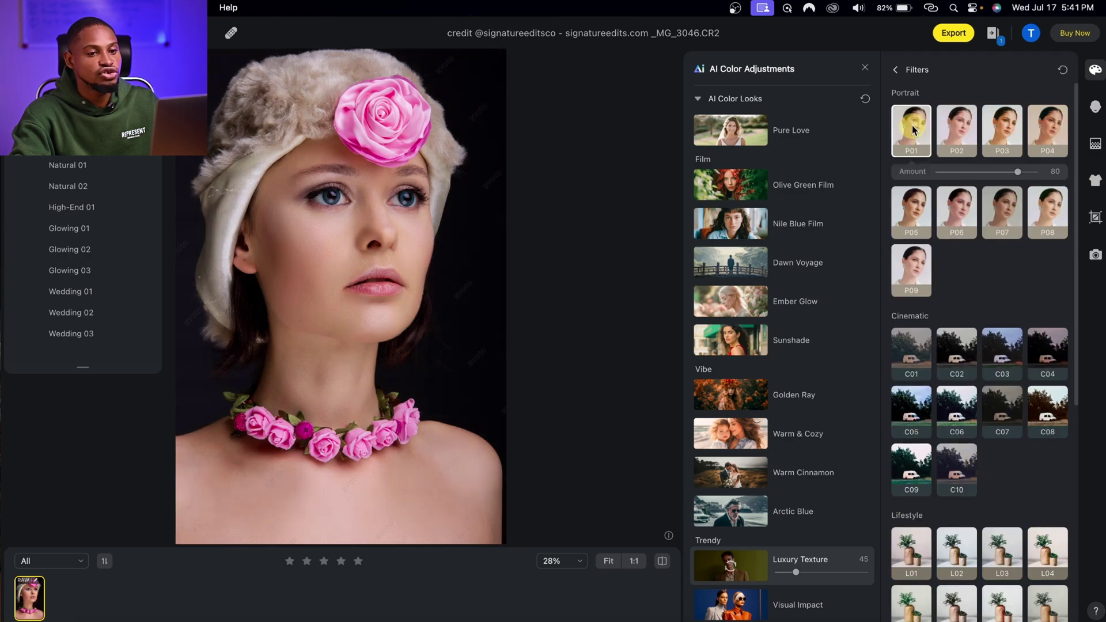
{"action": "left_click", "coordinate": [951, 124]}
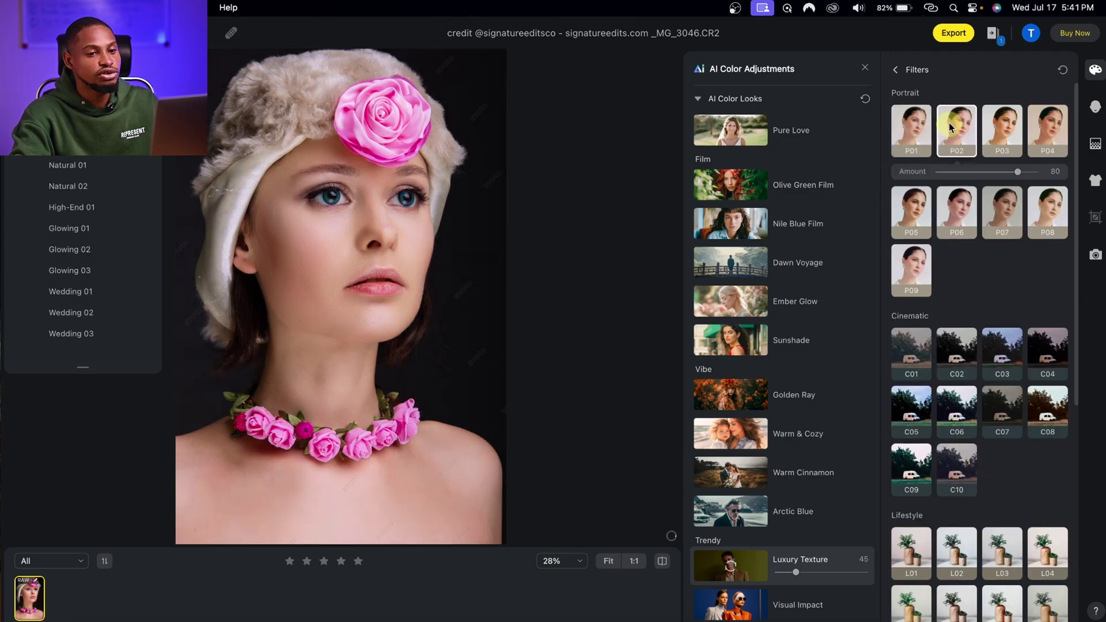
{"action": "left_click", "coordinate": [1004, 133]}
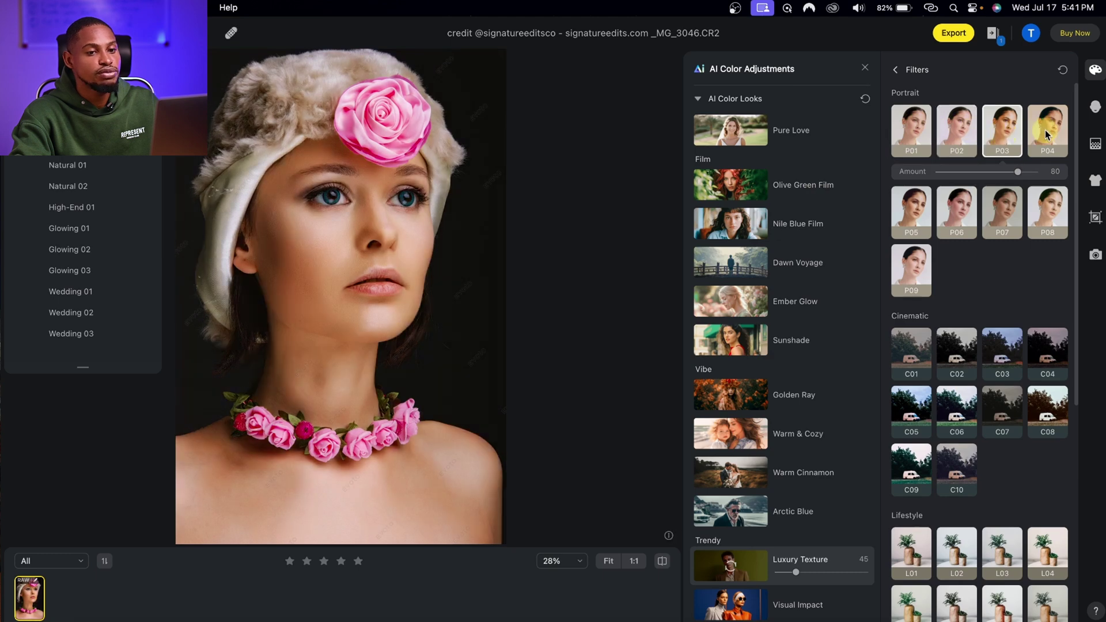
{"action": "left_click", "coordinate": [1045, 130]}
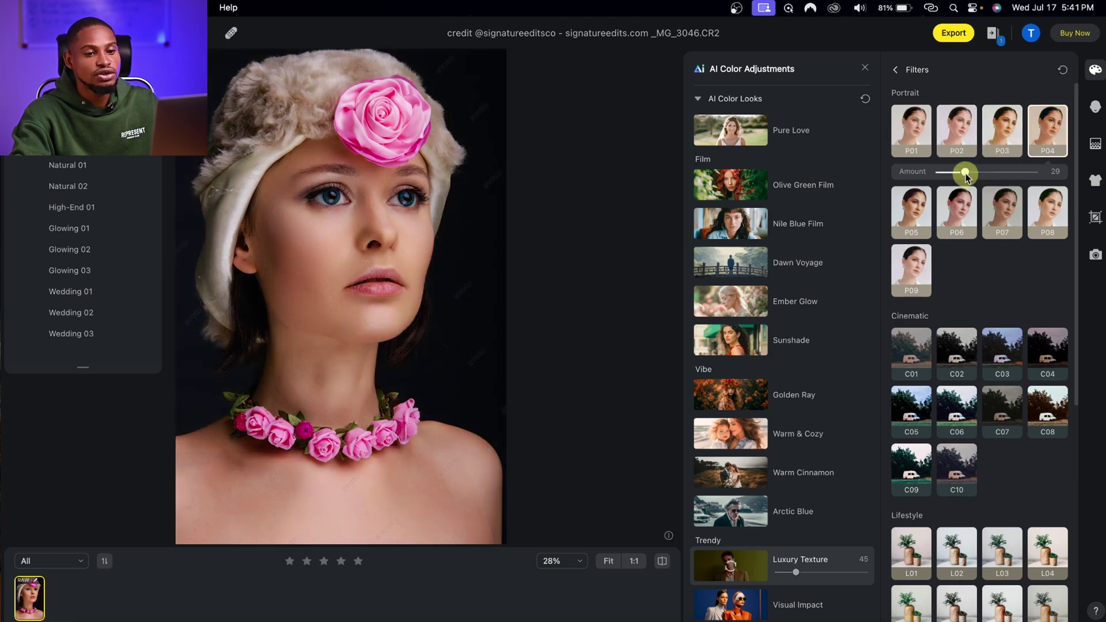
{"action": "left_click", "coordinate": [1003, 130]}
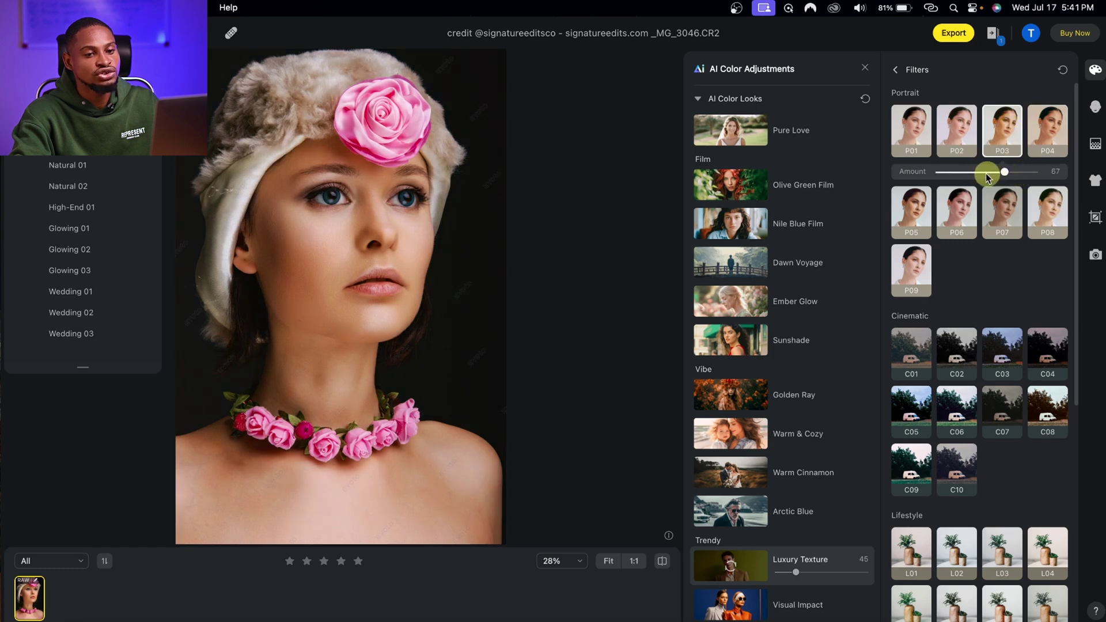
{"action": "left_click", "coordinate": [1057, 132]}
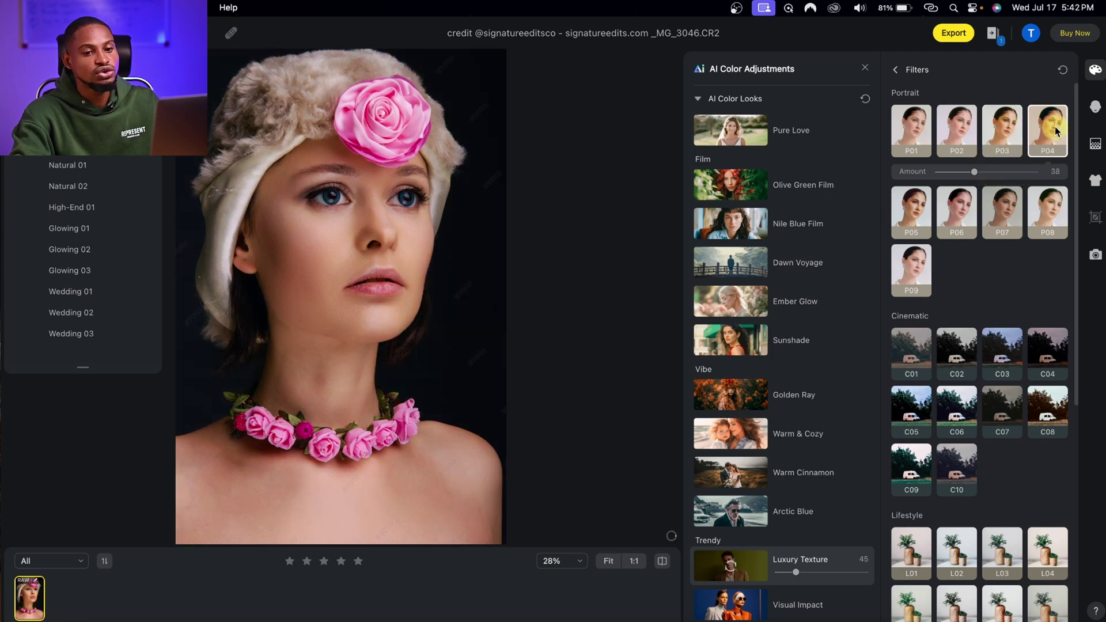
{"action": "left_click", "coordinate": [661, 561]}
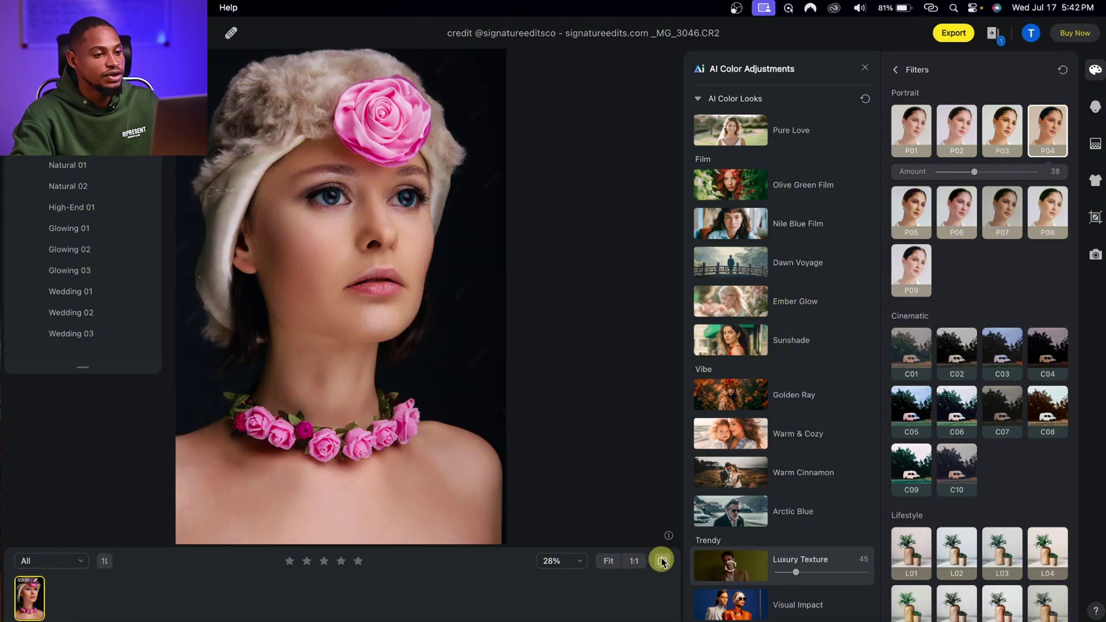
Zoom to 64% on the lips and toggle before/after to inspect the smoothed skin
{"action": "left_click", "coordinate": [662, 562]}
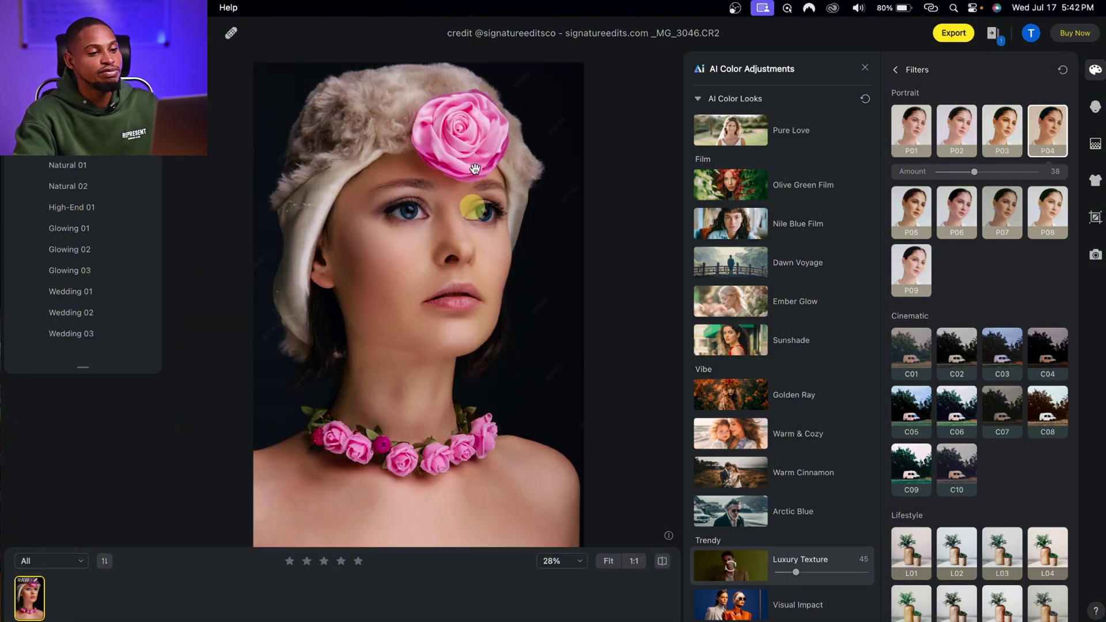
{"action": "left_click_drag", "start_coordinate": [477, 353], "coordinate": [491, 325]}
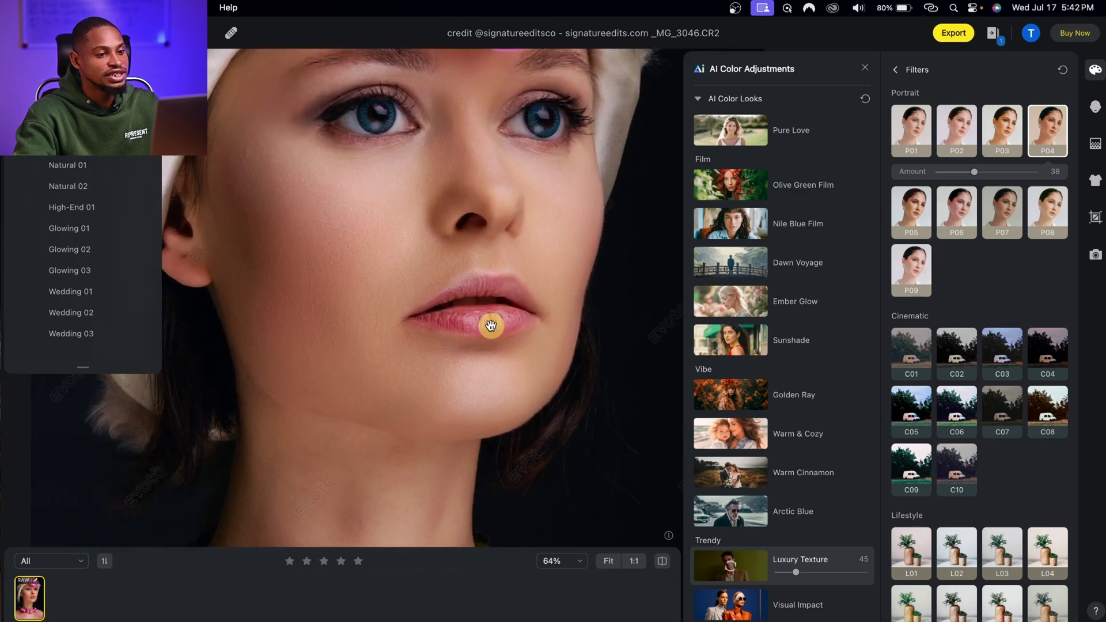
{"action": "left_click", "coordinate": [663, 563]}
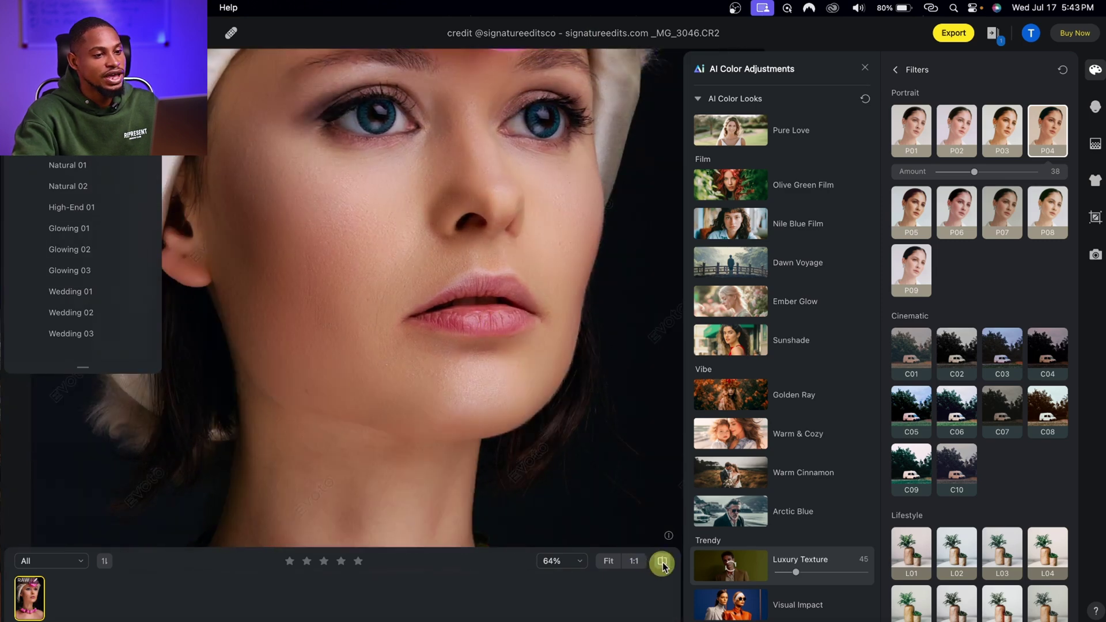
{"action": "left_click", "coordinate": [663, 565]}
{"action": "left_click", "coordinate": [662, 565]}
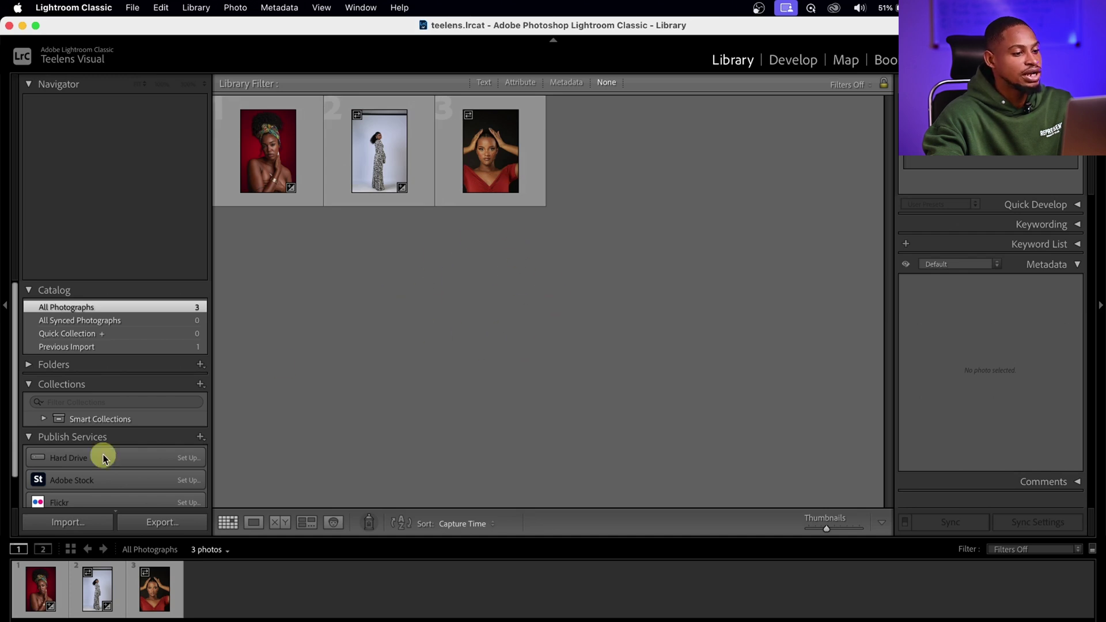
Import the three new Capture-folder photos, including _A019408.NEF and JCS_9240.psd, into the catalog
{"action": "left_click", "coordinate": [69, 522]}
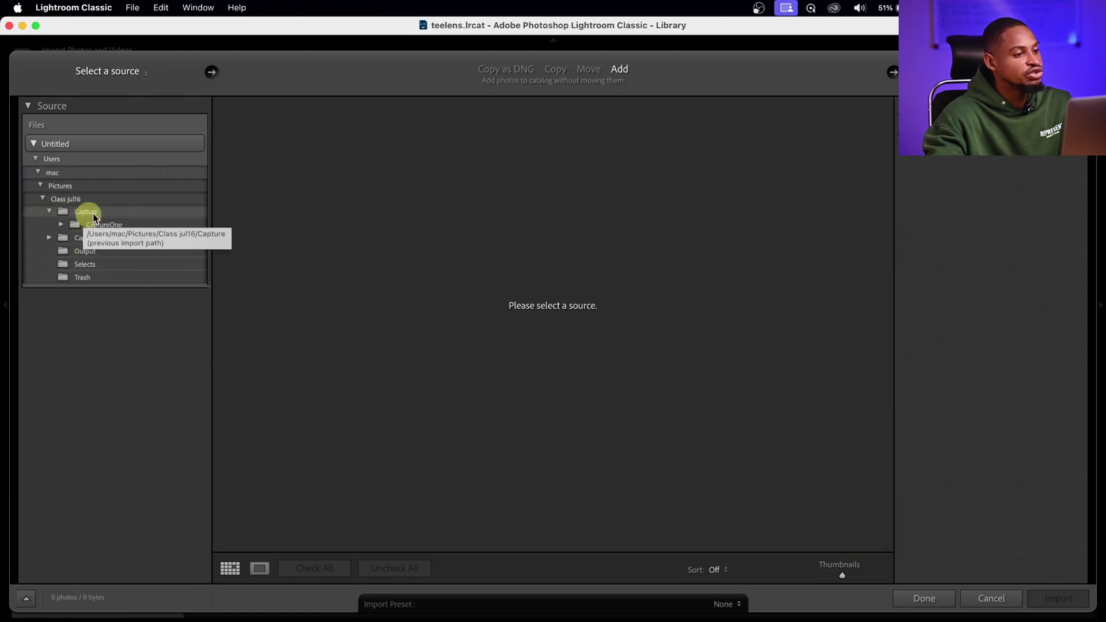
{"action": "left_click", "coordinate": [93, 213]}
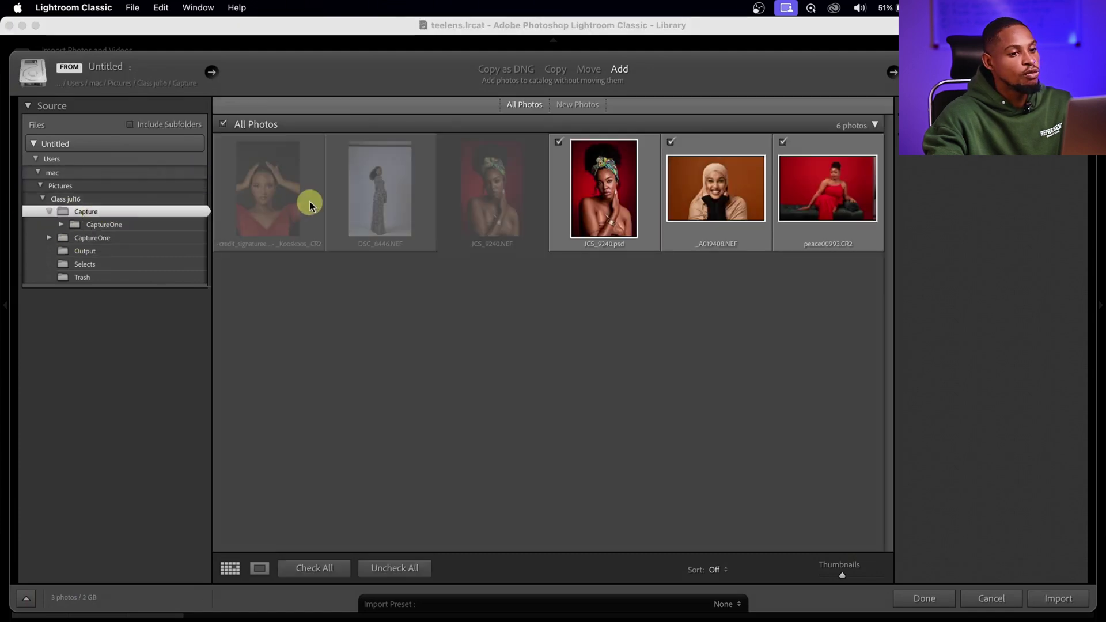
{"action": "left_click", "coordinate": [727, 192]}
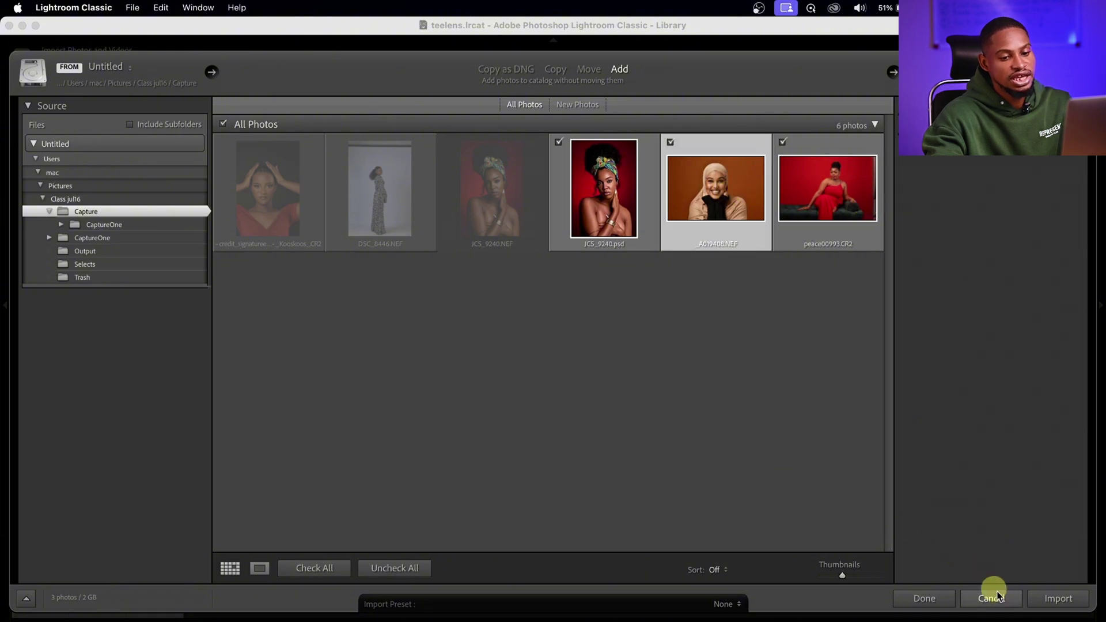
{"action": "left_click", "coordinate": [1056, 597]}
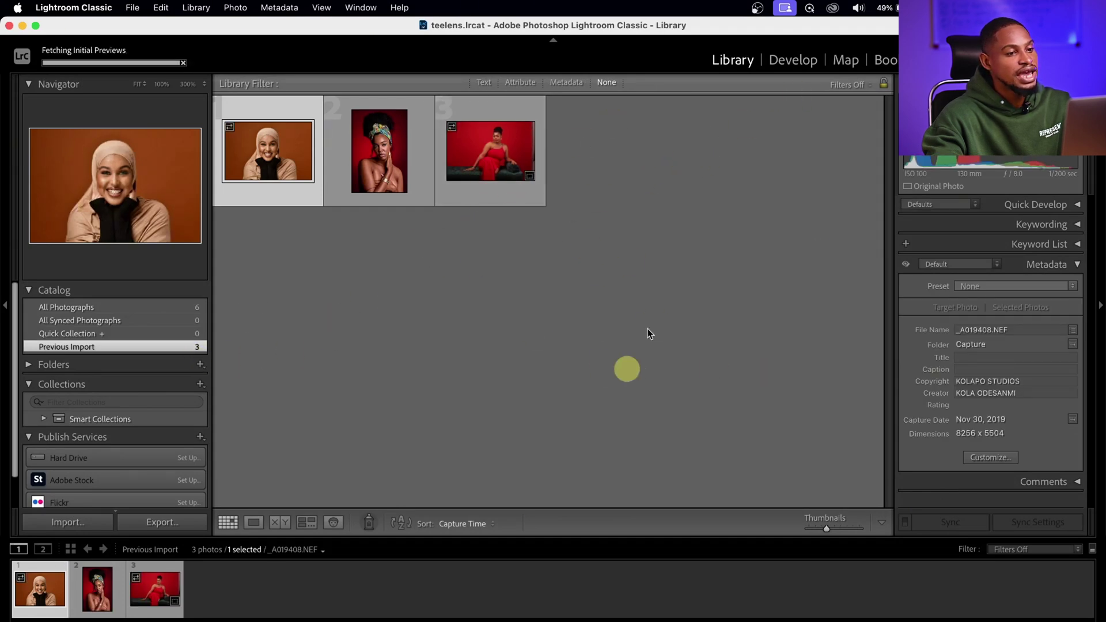
Dismiss the preview-building prompt and show all six catalog photographs in Library
{"action": "left_click", "coordinate": [794, 61]}
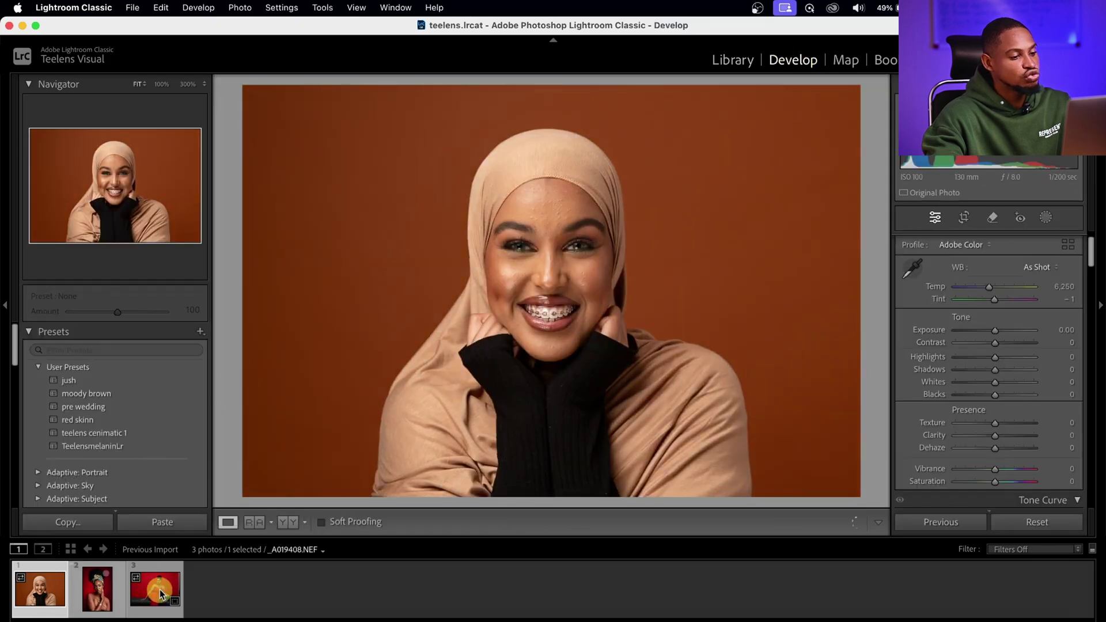
{"action": "left_click", "coordinate": [161, 596]}
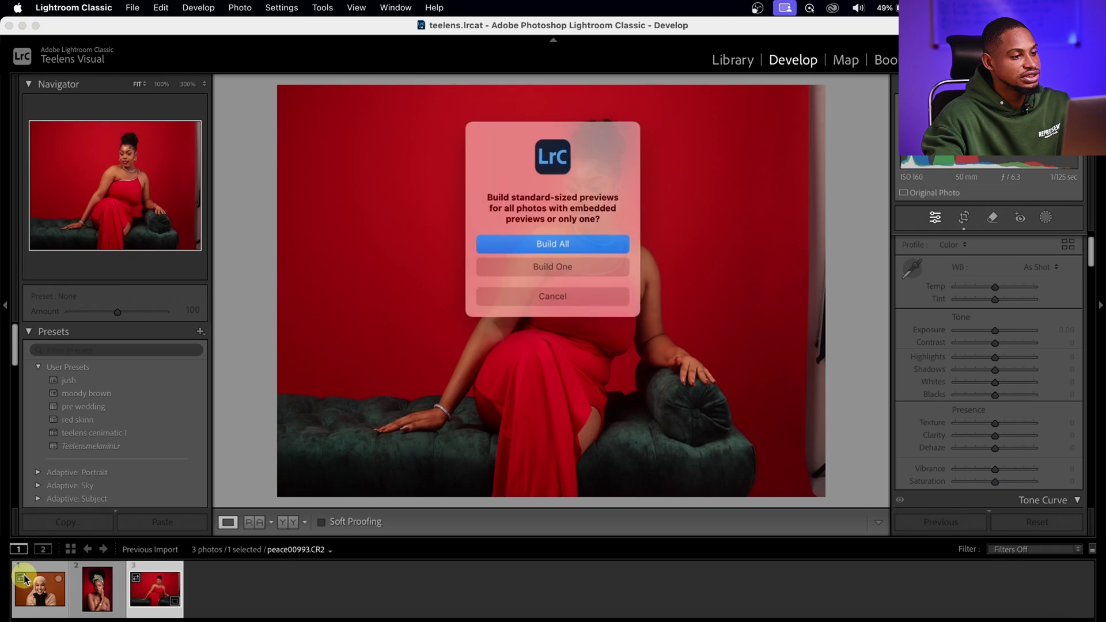
{"action": "left_click", "coordinate": [24, 580]}
{"action": "left_click", "coordinate": [733, 60]}
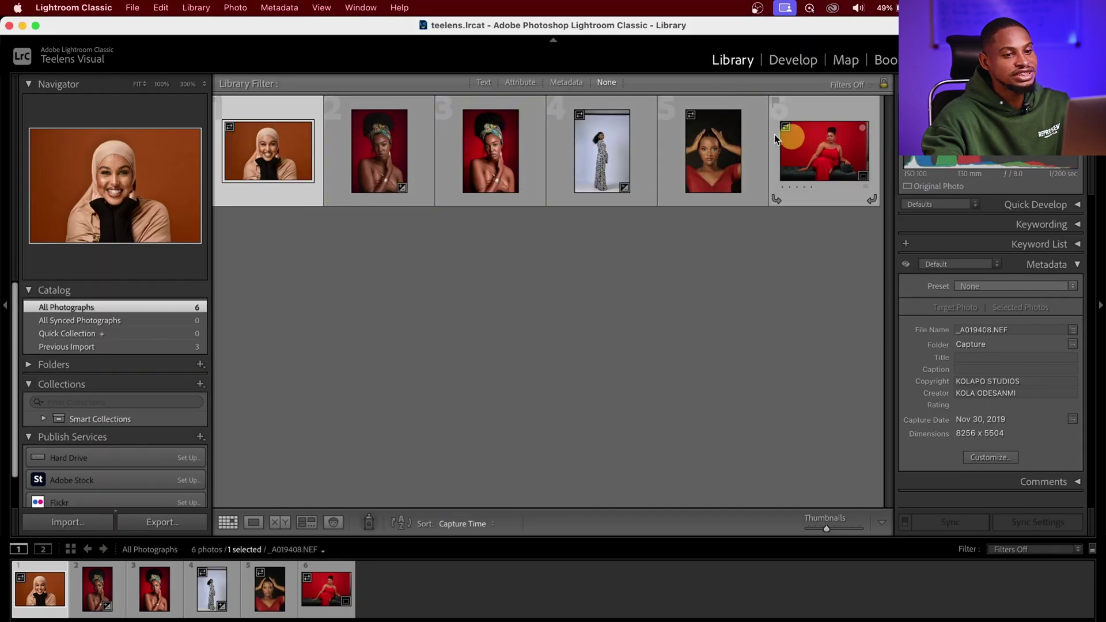
Return to Develop and open the hands-on-head portrait, the fifth filmstrip photo
{"action": "left_click", "coordinate": [799, 60]}
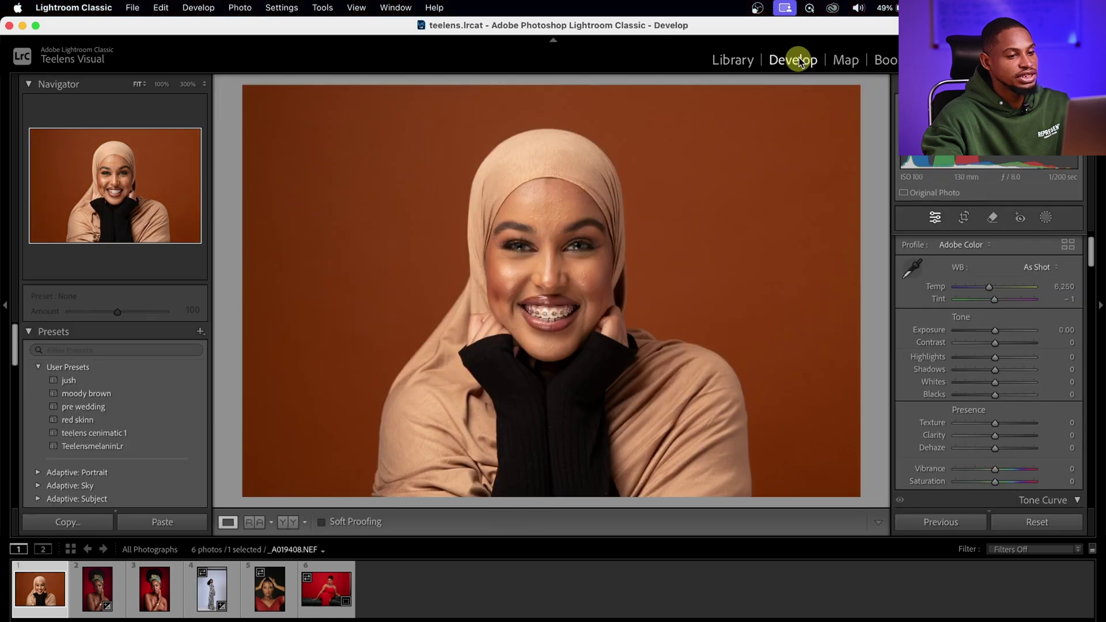
{"action": "left_click", "coordinate": [87, 596]}
{"action": "left_click", "coordinate": [155, 591]}
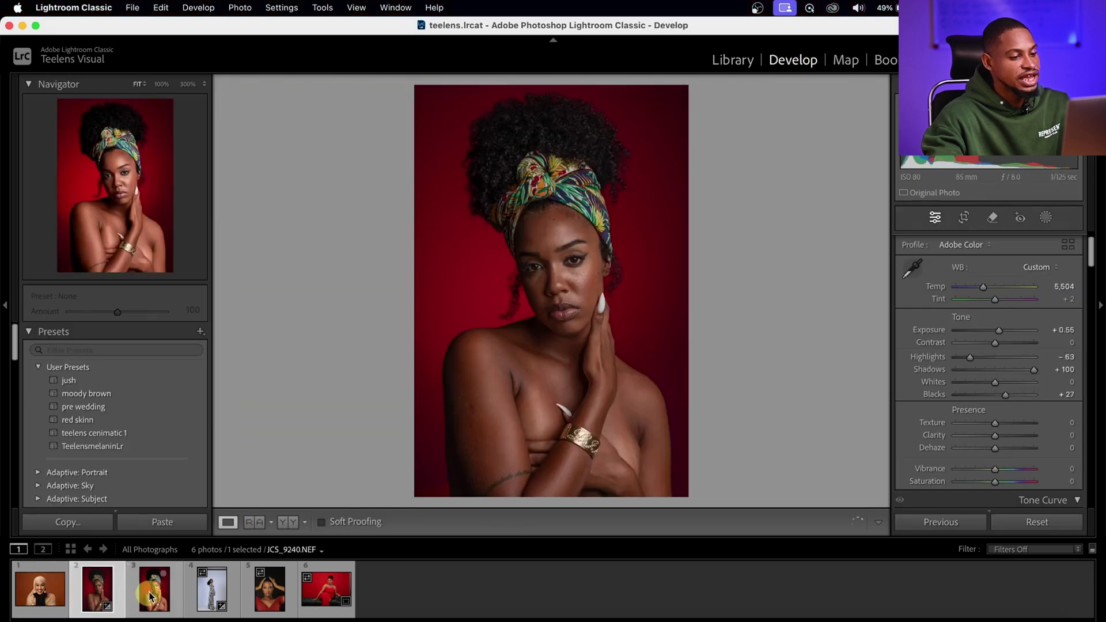
{"action": "left_click", "coordinate": [212, 591]}
{"action": "left_click", "coordinate": [268, 591]}
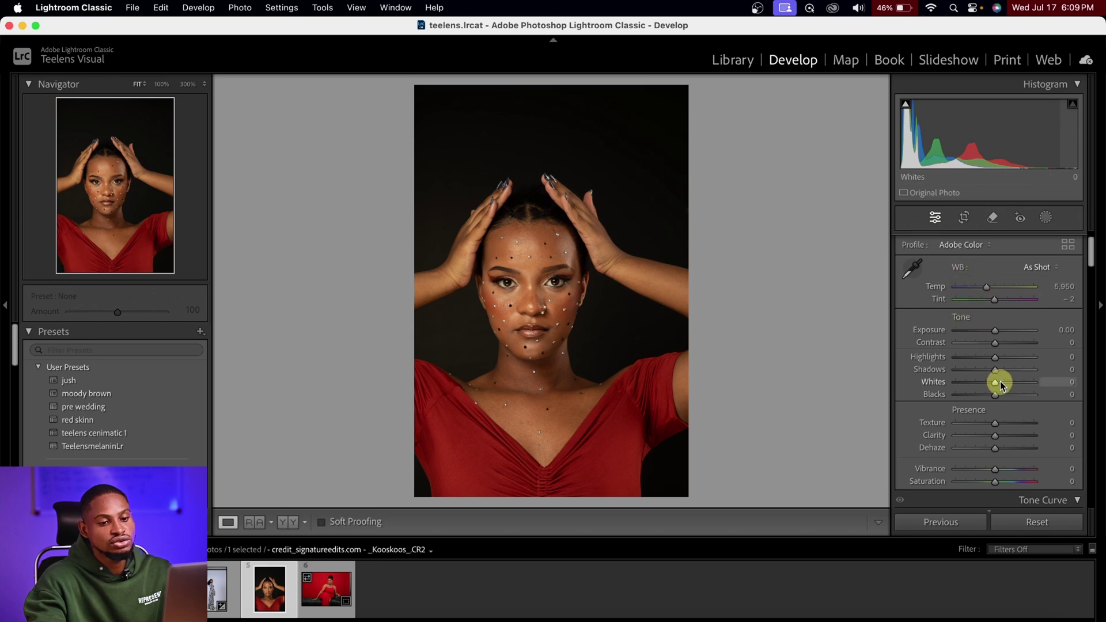
{"action": "left_click", "coordinate": [987, 499]}
{"action": "scroll", "coordinate": [986, 444], "scroll_direction": "down", "scroll_amount": 12}
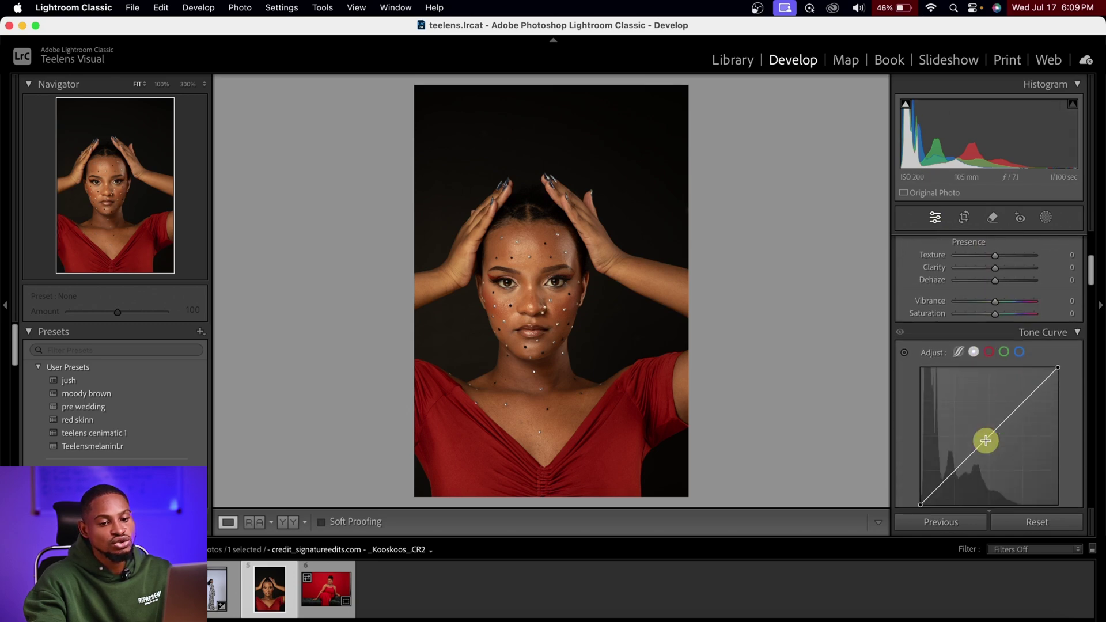
{"action": "scroll", "coordinate": [999, 455], "scroll_direction": "down", "scroll_amount": 15}
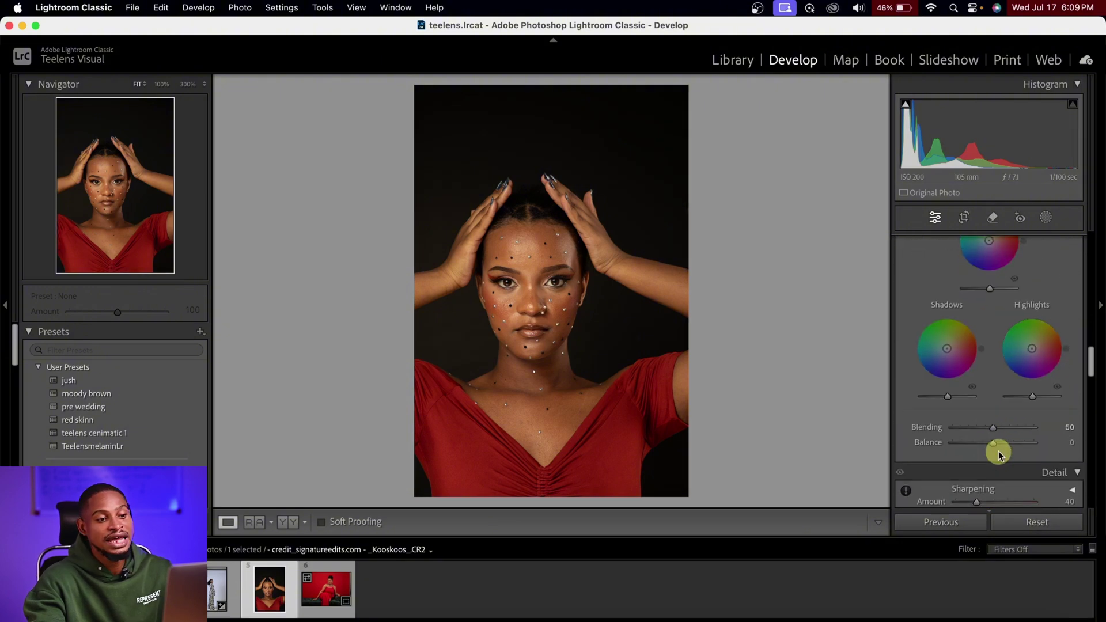
{"action": "scroll", "coordinate": [999, 455], "scroll_direction": "up", "scroll_amount": 10}
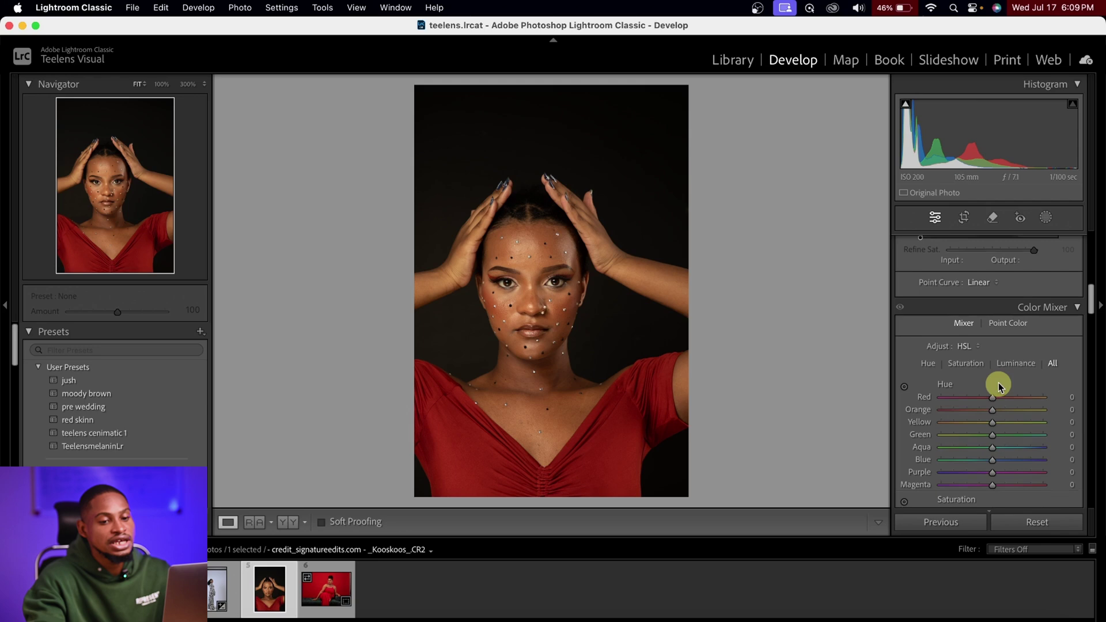
{"action": "scroll", "coordinate": [999, 388], "scroll_direction": "up", "scroll_amount": 10}
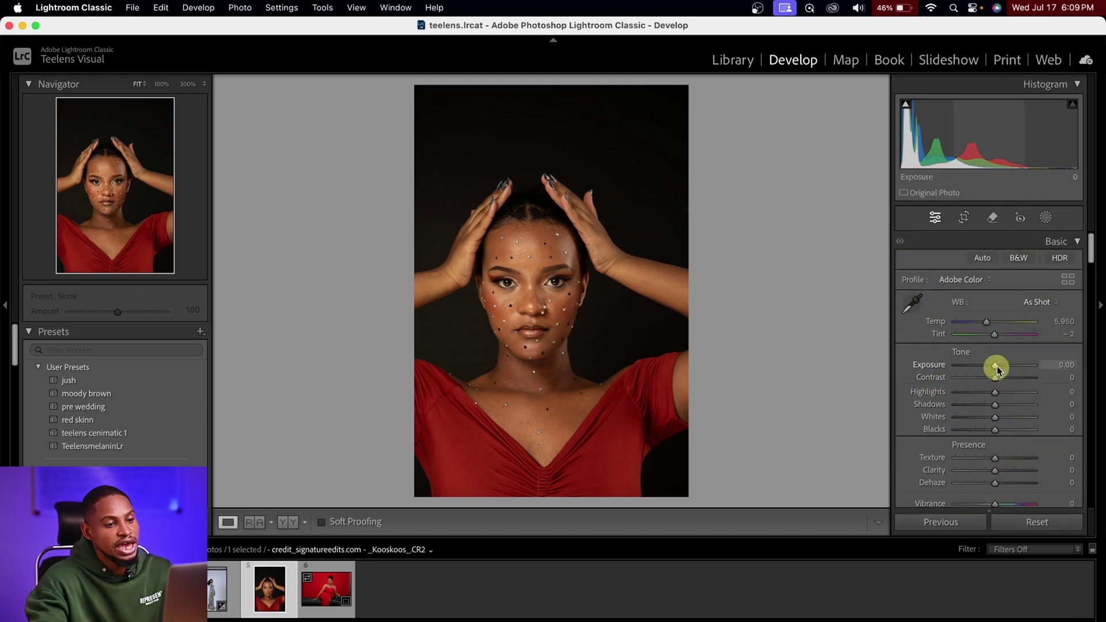
Set Exposure +0.30, Highlights −30, Shadows +32, white balance 6,232/−2, then compare before/after
{"action": "mouse_move", "coordinate": [997, 369]}
{"action": "left_mouse_down"}
{"action": "mouse_move", "coordinate": [996, 397]}
{"action": "mouse_move", "coordinate": [968, 402]}
{"action": "mouse_move", "coordinate": [1008, 409]}
{"action": "left_mouse_up"}
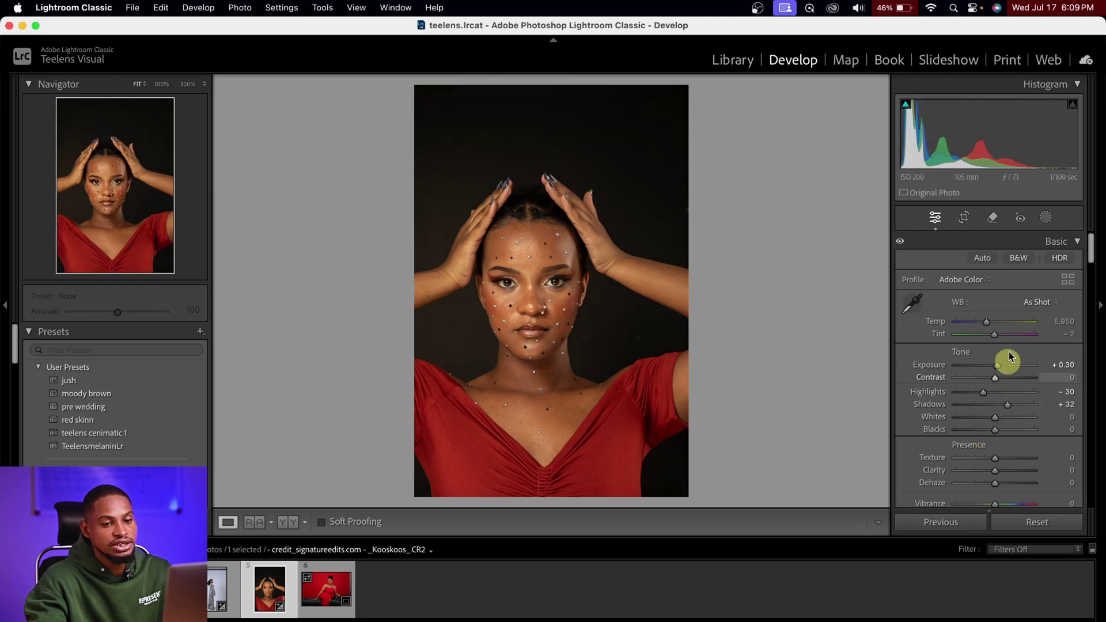
{"action": "left_click", "coordinate": [997, 335]}
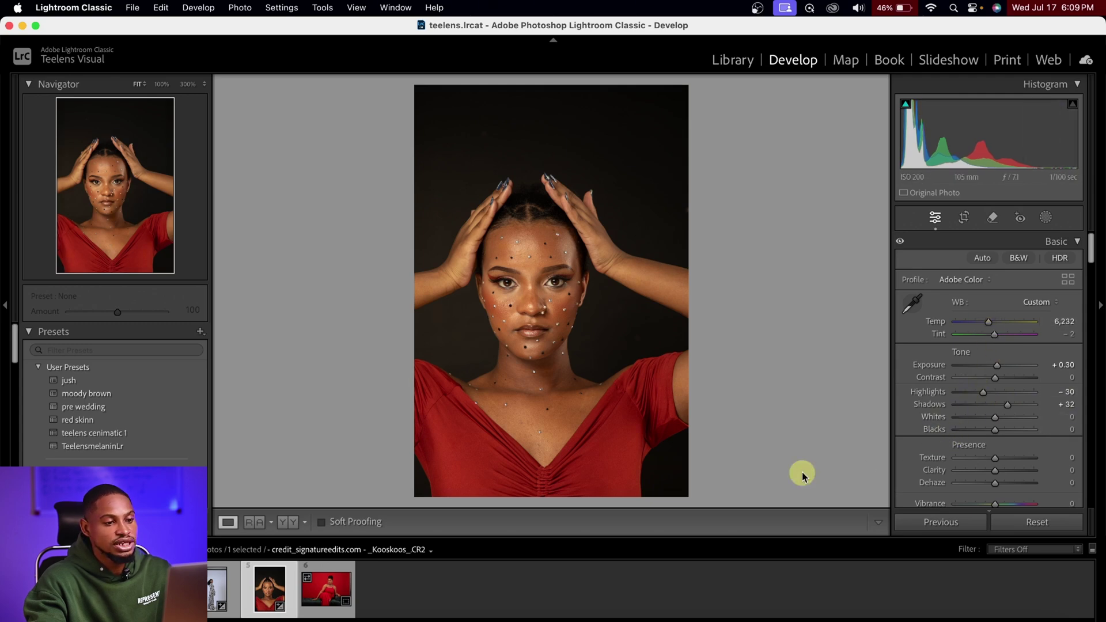
{"action": "scroll", "coordinate": [991, 455], "scroll_direction": "down", "scroll_amount": 3}
{"action": "scroll", "coordinate": [992, 455], "scroll_direction": "up", "scroll_amount": 3}
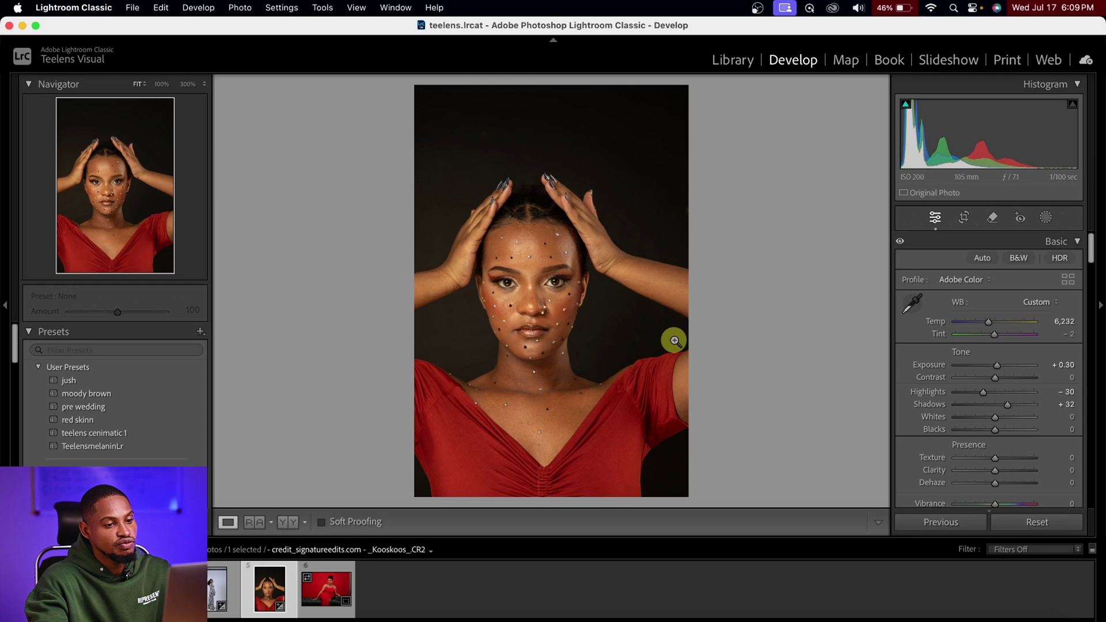
{"action": "key", "text": "backslash"}
{"action": "key", "text": "backslash"}
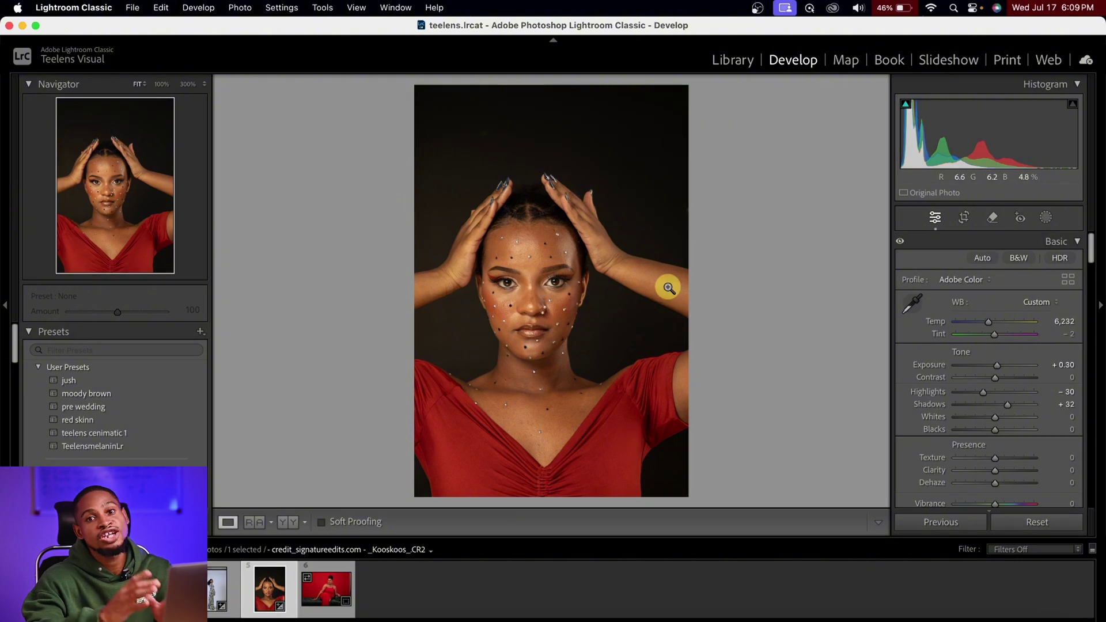
Add a Subject mask, leaving its exposure reset to zero
{"action": "left_click", "coordinate": [1047, 218]}
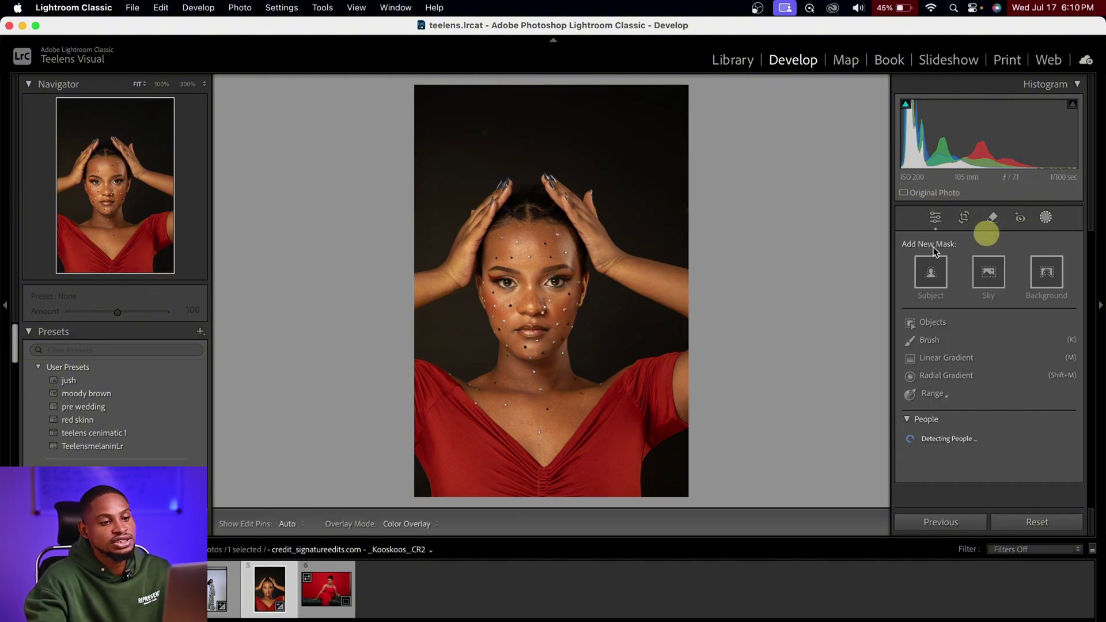
{"action": "left_click", "coordinate": [928, 279]}
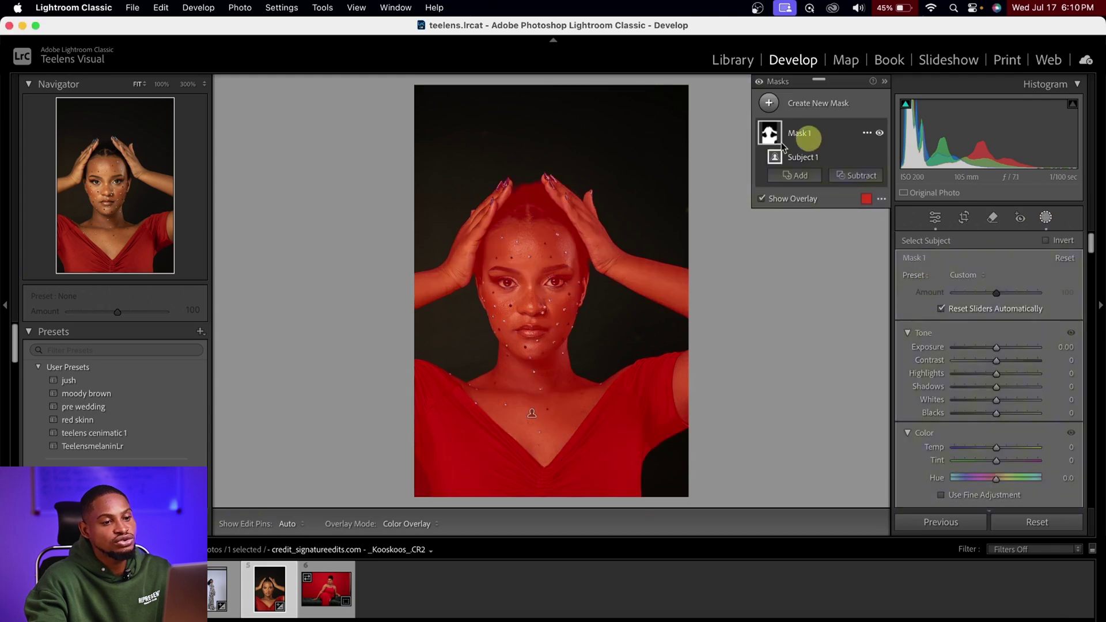
{"action": "mouse_move", "coordinate": [997, 349]}
{"action": "left_mouse_down"}
{"action": "mouse_move", "coordinate": [1021, 347]}
{"action": "mouse_move", "coordinate": [985, 359]}
{"action": "mouse_move", "coordinate": [993, 353]}
{"action": "left_mouse_up"}
{"action": "double_click", "coordinate": [993, 351]}
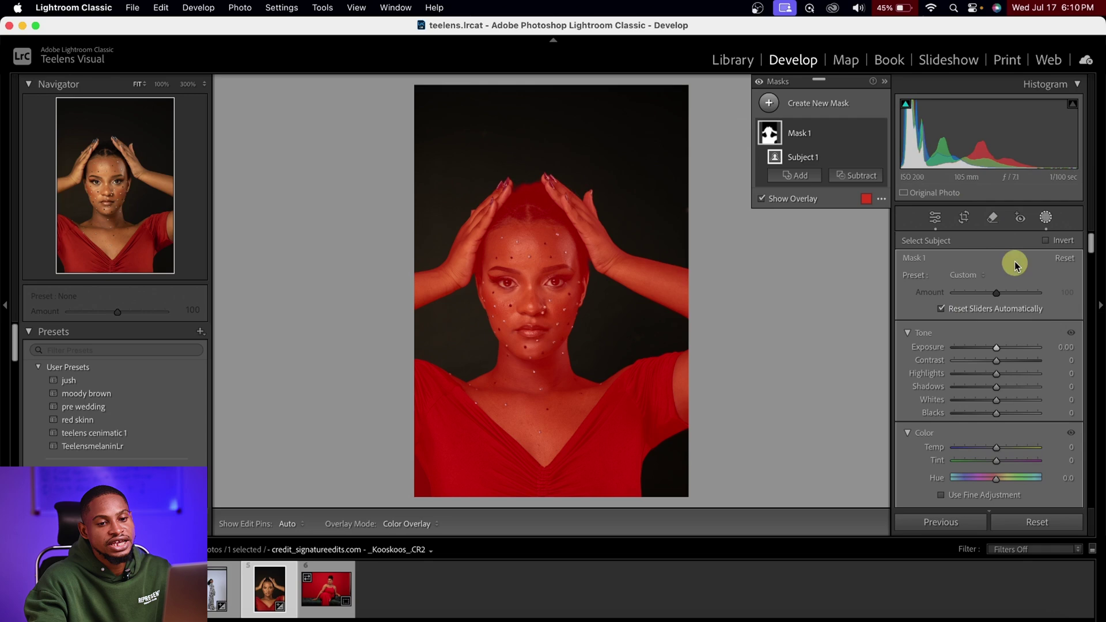
Create a Select Background mask and raise its exposure to 3.99
{"action": "left_click", "coordinate": [770, 103]}
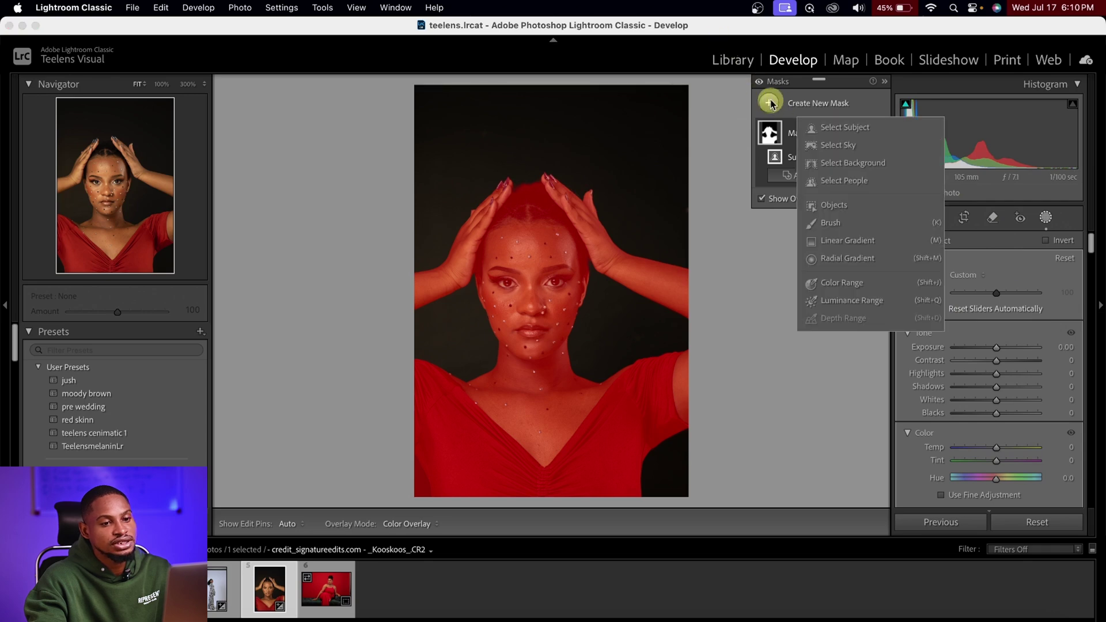
{"action": "left_click", "coordinate": [853, 163]}
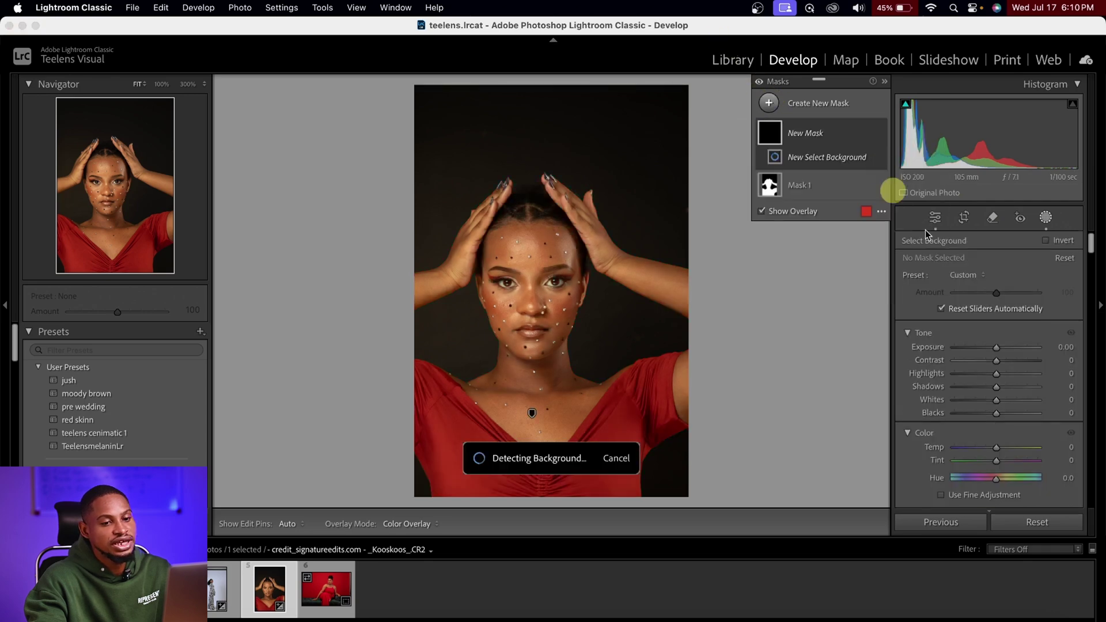
{"action": "mouse_move", "coordinate": [995, 348]}
{"action": "left_mouse_down"}
{"action": "mouse_move", "coordinate": [968, 347]}
{"action": "mouse_move", "coordinate": [1038, 346]}
{"action": "mouse_move", "coordinate": [984, 352]}
{"action": "left_mouse_up"}
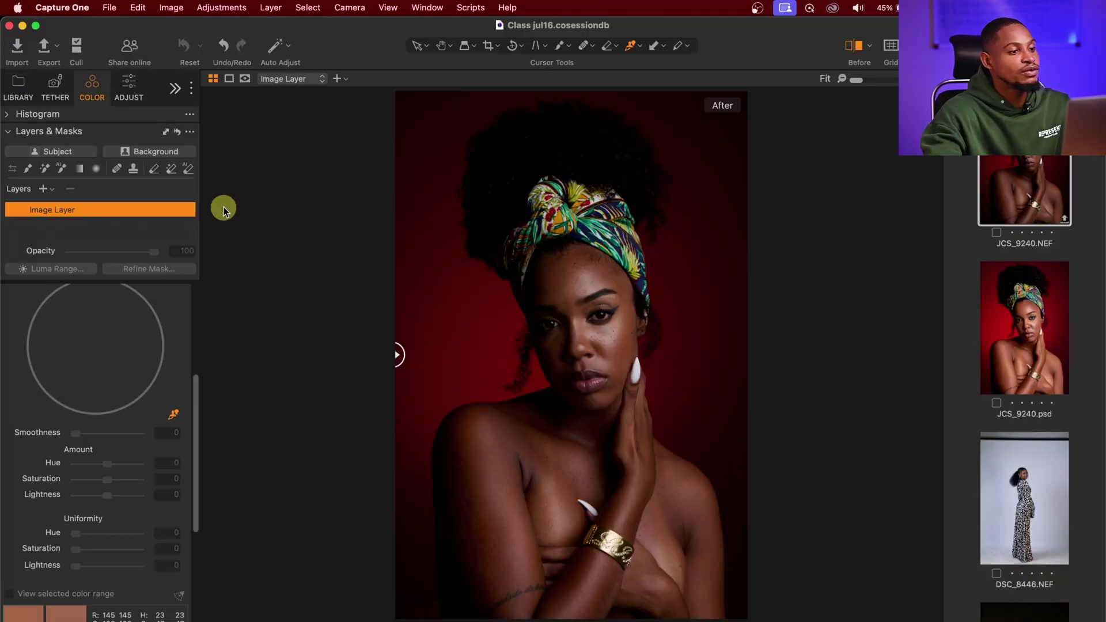
In the Adjust tab set Shadow 50, Exposure 0.45 and Highlight −55, then compare before/after
{"action": "left_click", "coordinate": [130, 91]}
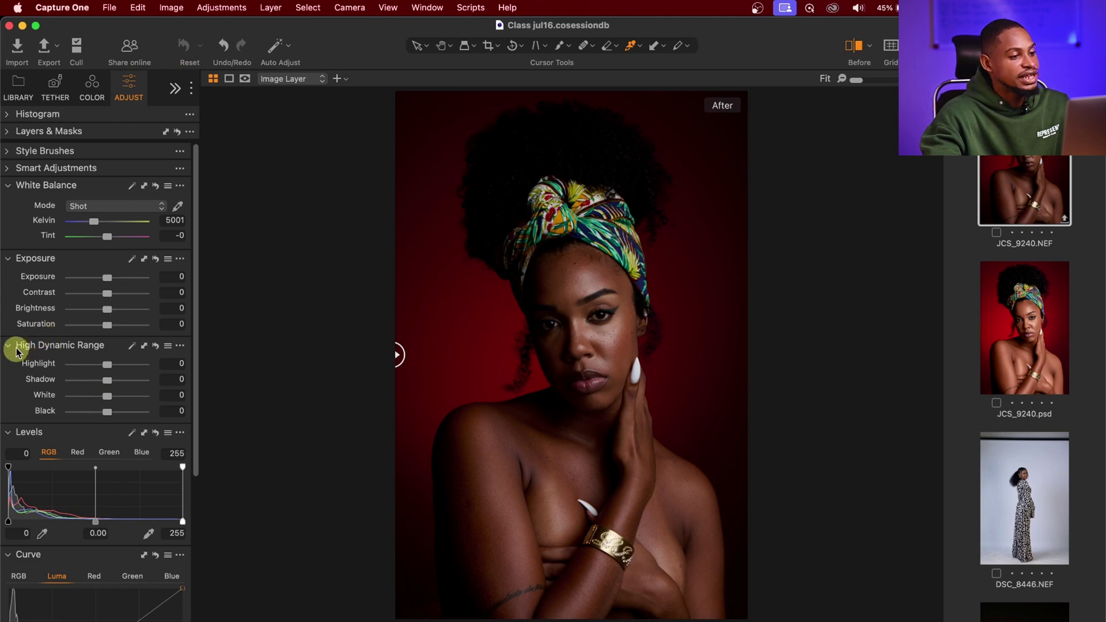
{"action": "left_click_drag", "start_coordinate": [110, 383], "coordinate": [127, 382]}
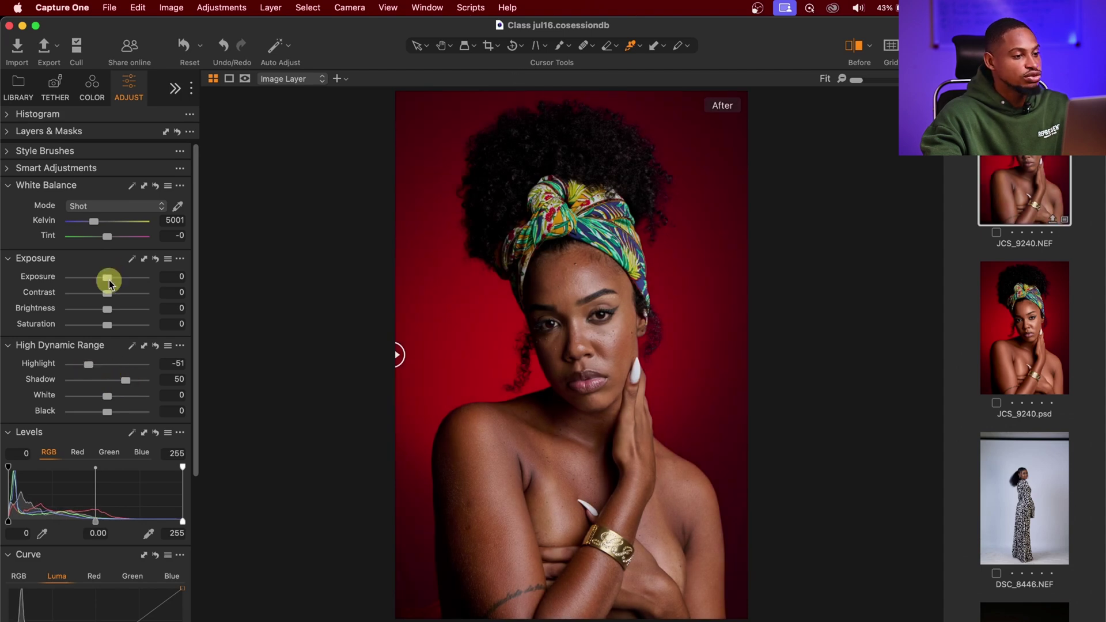
{"action": "left_click_drag", "start_coordinate": [111, 281], "coordinate": [113, 281]}
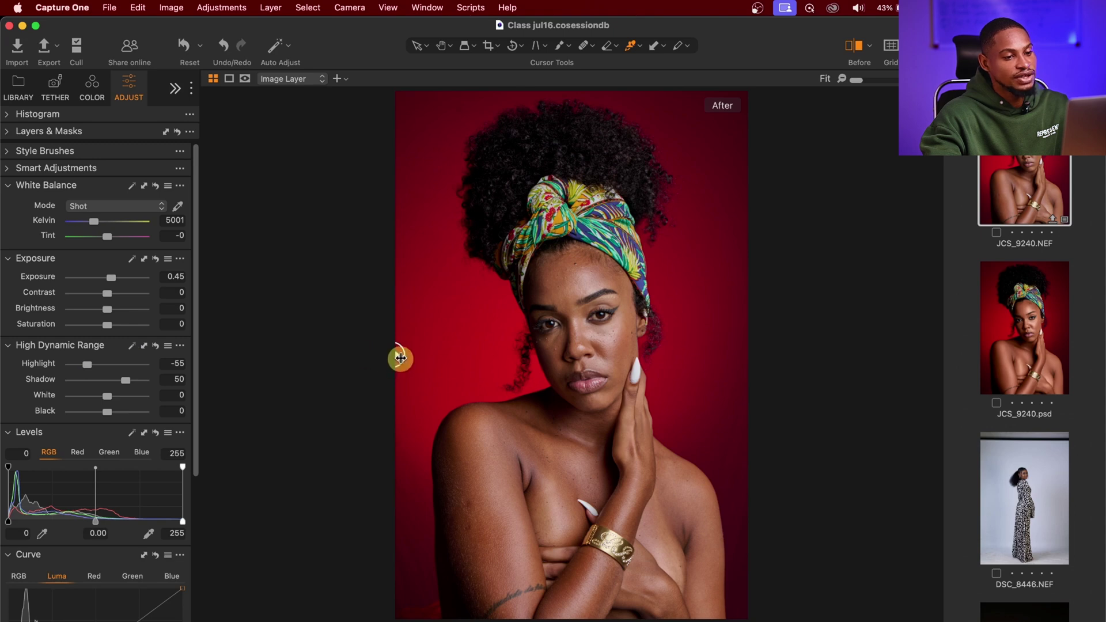
{"action": "left_click_drag", "start_coordinate": [401, 358], "coordinate": [370, 392]}
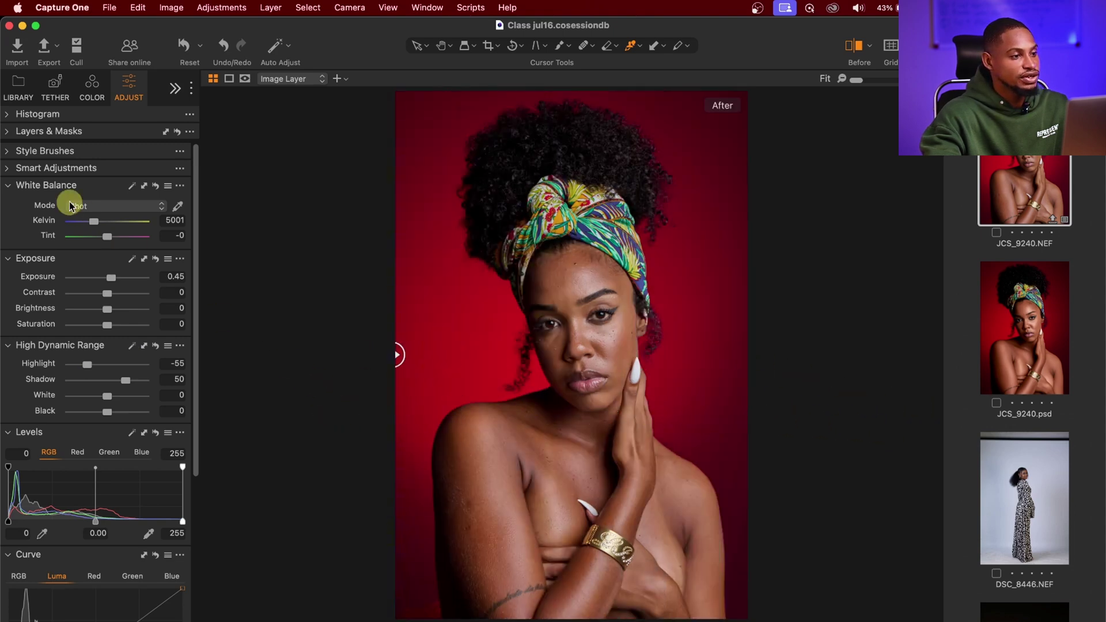
{"action": "left_click", "coordinate": [92, 90]}
{"action": "scroll", "coordinate": [75, 438], "scroll_direction": "down", "scroll_amount": 5}
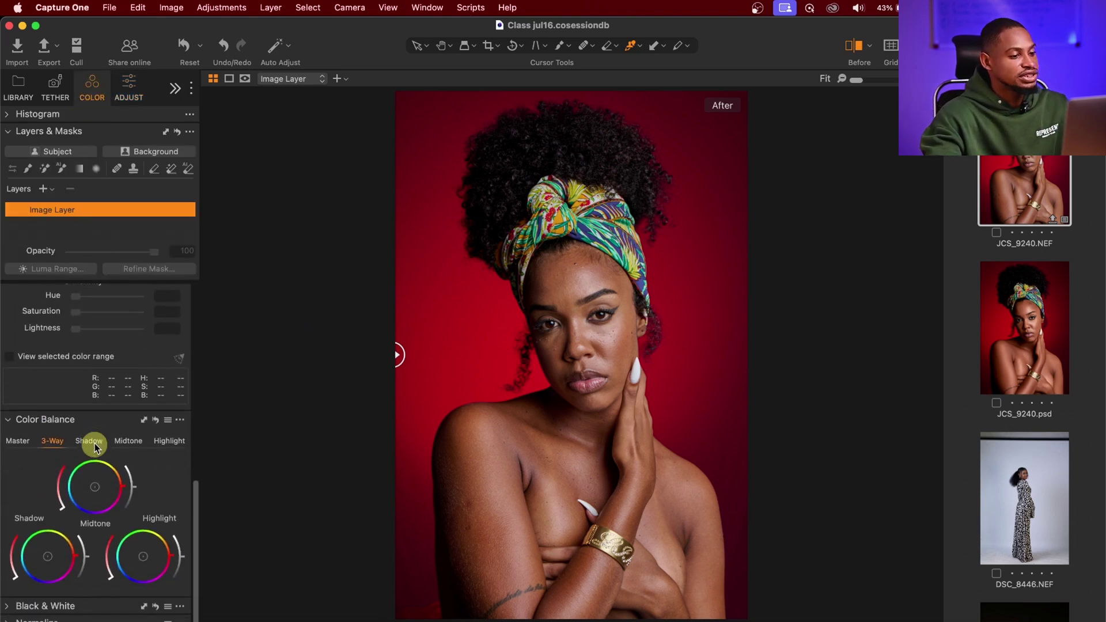
{"action": "left_click", "coordinate": [16, 447]}
{"action": "left_click", "coordinate": [53, 447]}
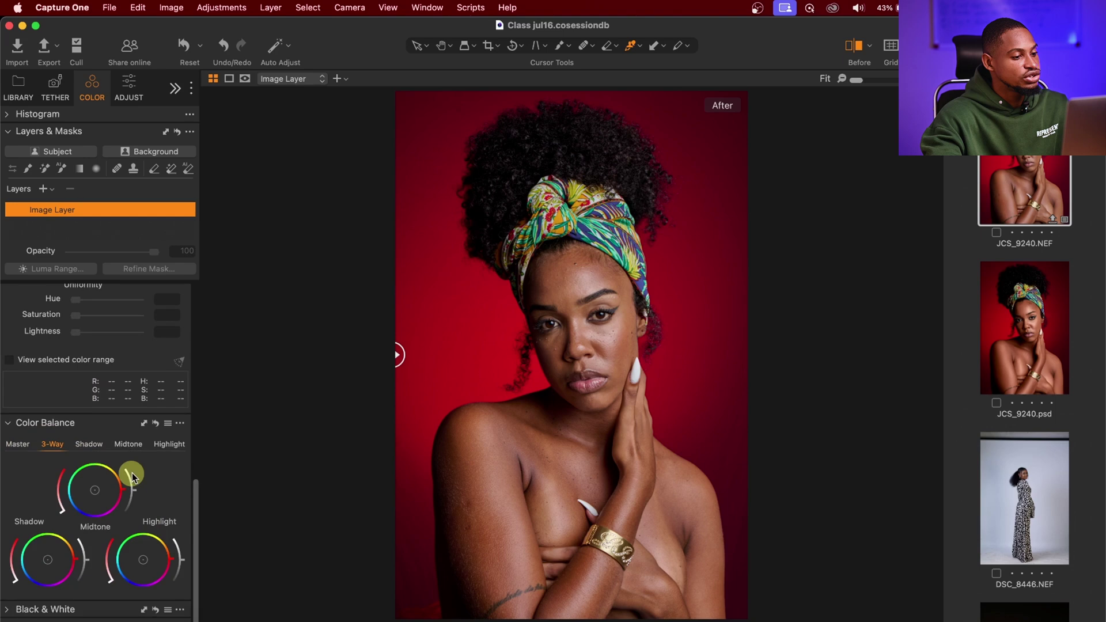
{"action": "scroll", "coordinate": [116, 469], "scroll_direction": "up", "scroll_amount": 6}
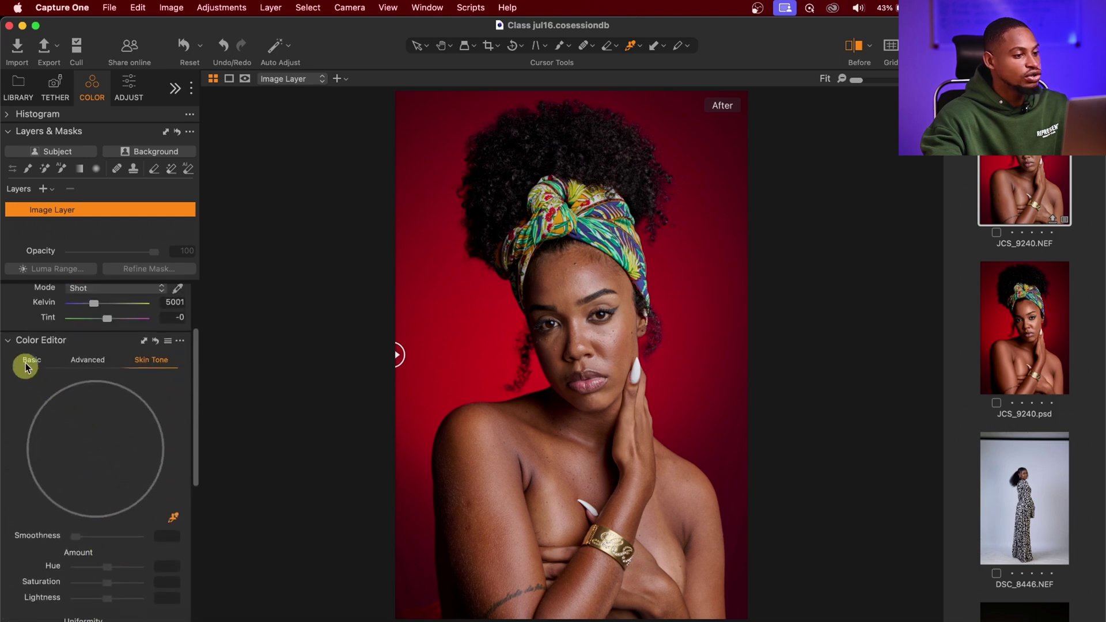
{"action": "left_click", "coordinate": [29, 360]}
{"action": "left_click", "coordinate": [84, 359]}
{"action": "left_click", "coordinate": [32, 359]}
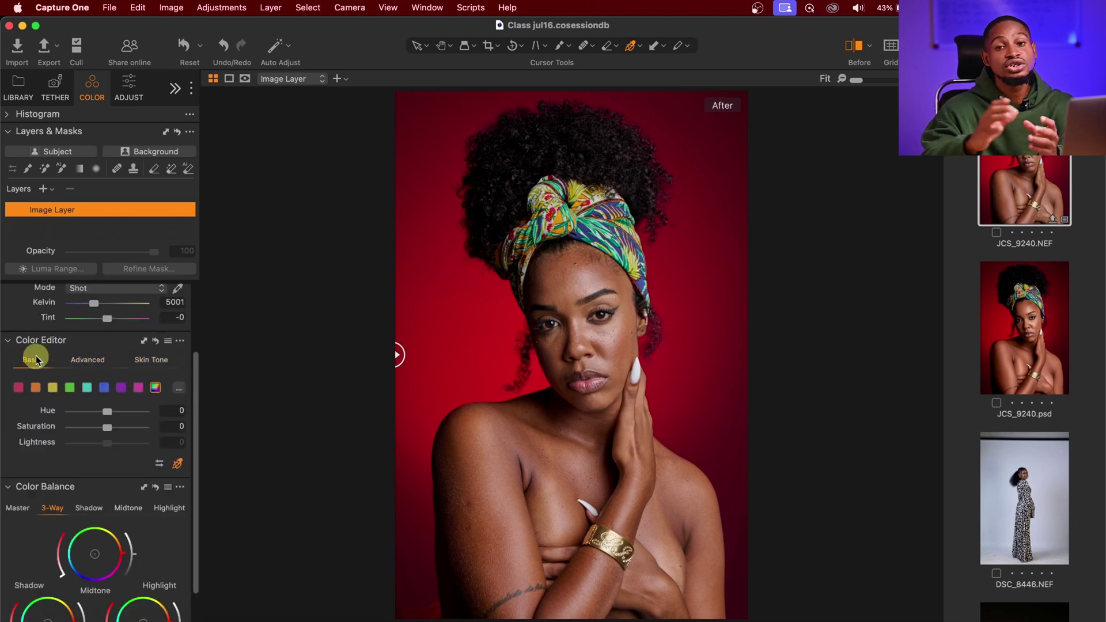
{"action": "scroll", "coordinate": [36, 360], "scroll_direction": "up", "scroll_amount": 3}
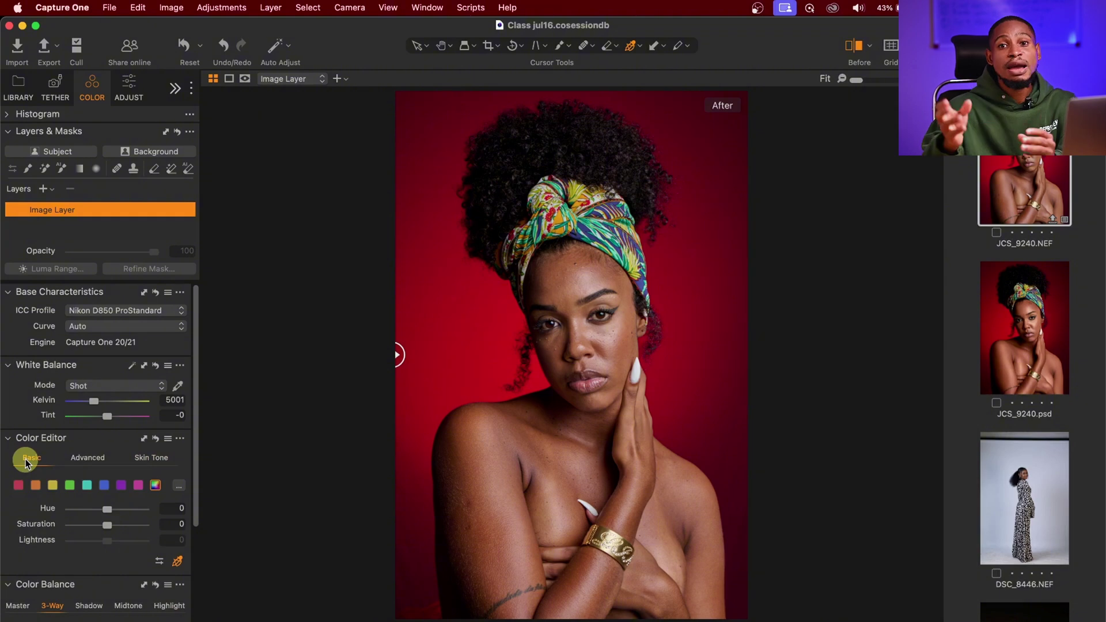
{"action": "left_click", "coordinate": [159, 459]}
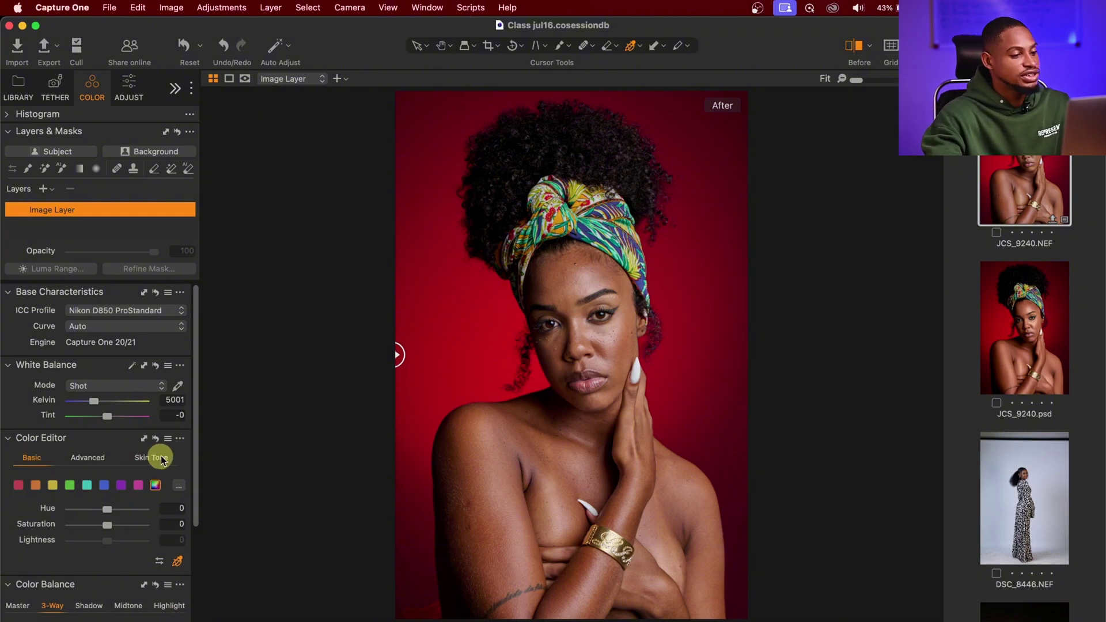
{"action": "scroll", "coordinate": [123, 465], "scroll_direction": "down", "scroll_amount": 2}
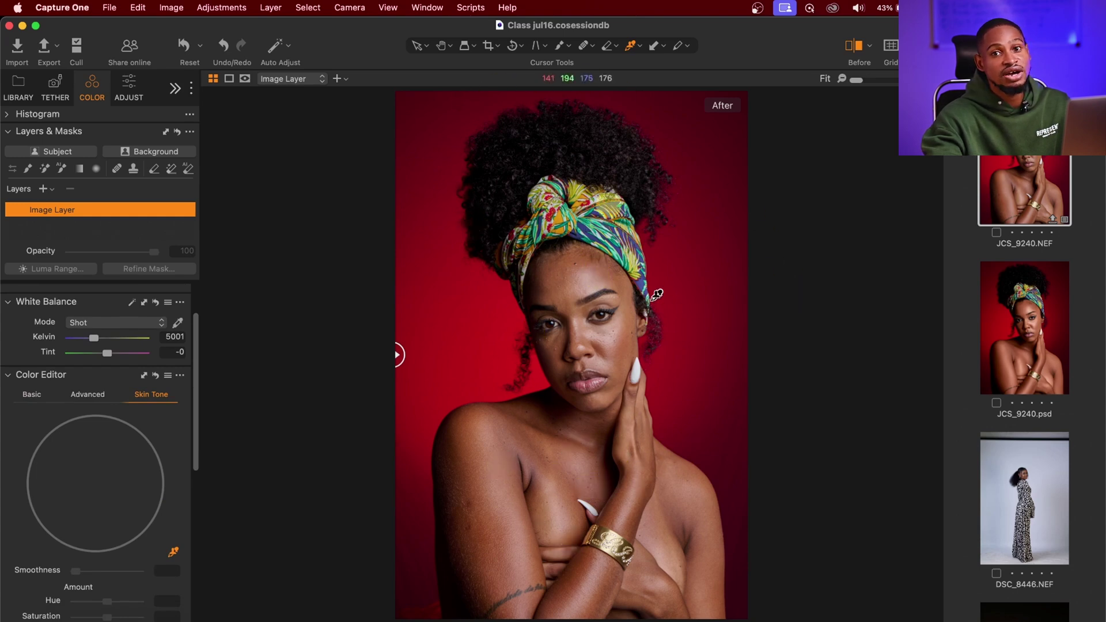
{"action": "left_click", "coordinate": [8, 132]}
Create Subject Mask 1 in Layers & Masks and briefly display its overlay
{"action": "left_click", "coordinate": [9, 132]}
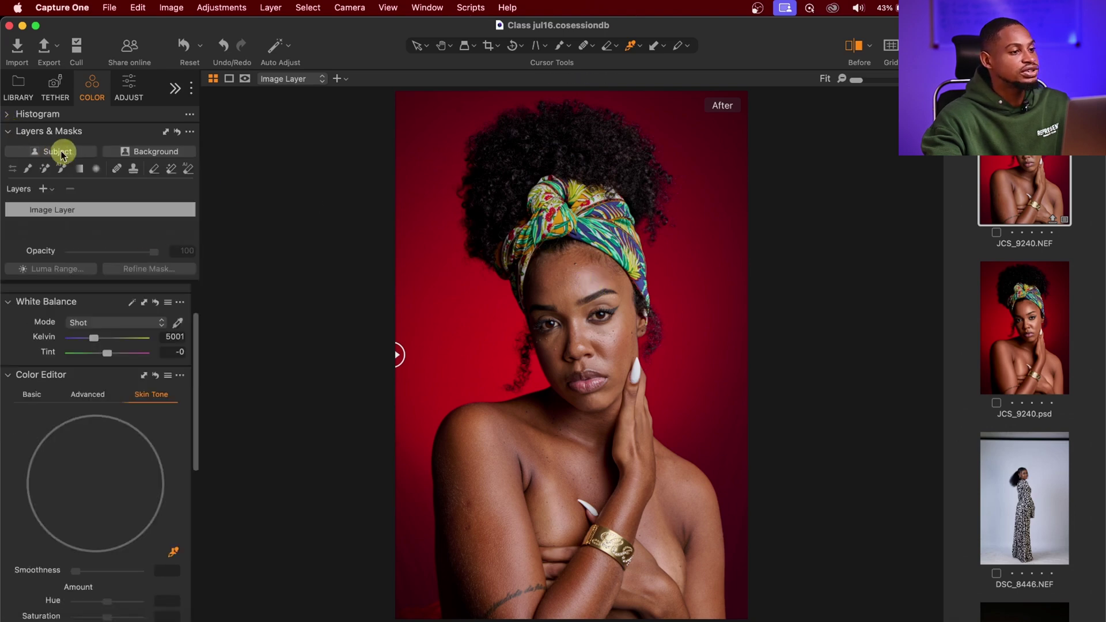
{"action": "left_click", "coordinate": [53, 152]}
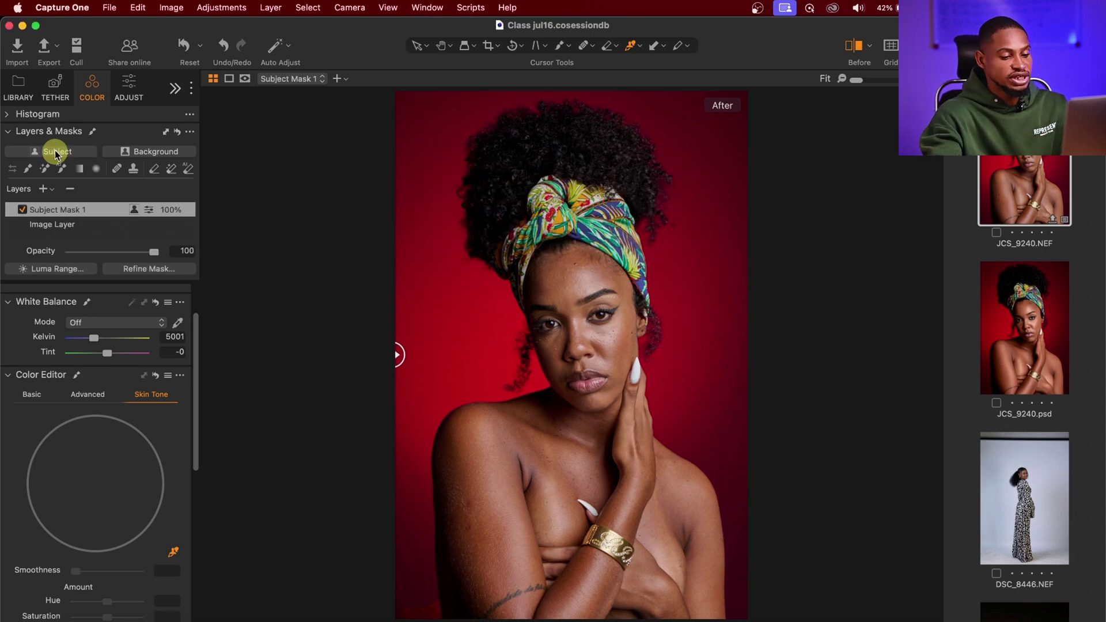
{"action": "key", "text": "m"}
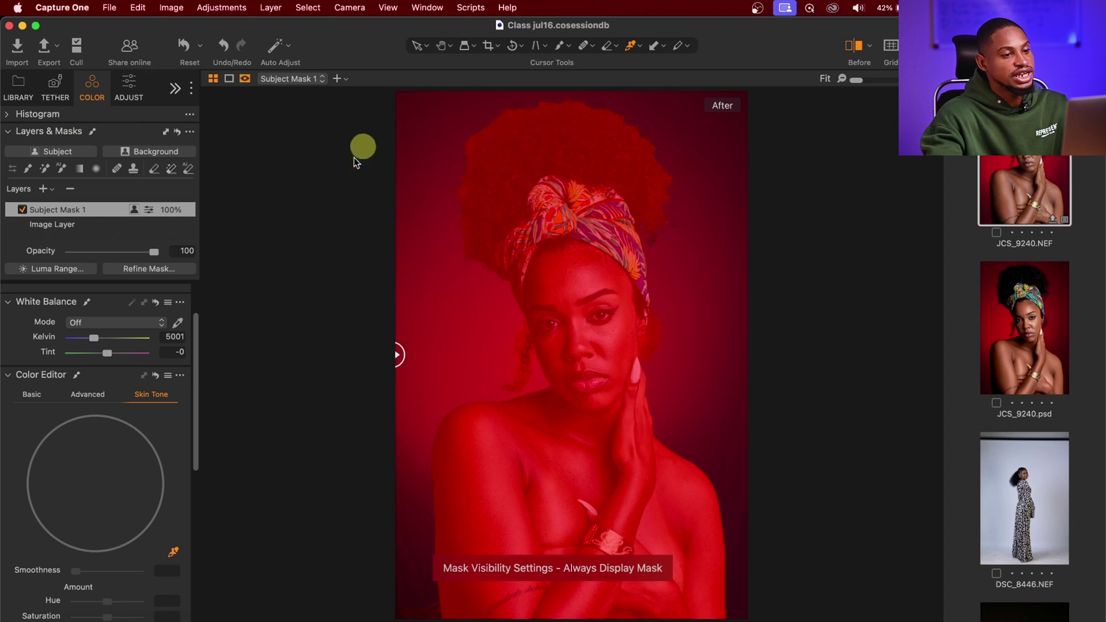
{"action": "key", "text": "m"}
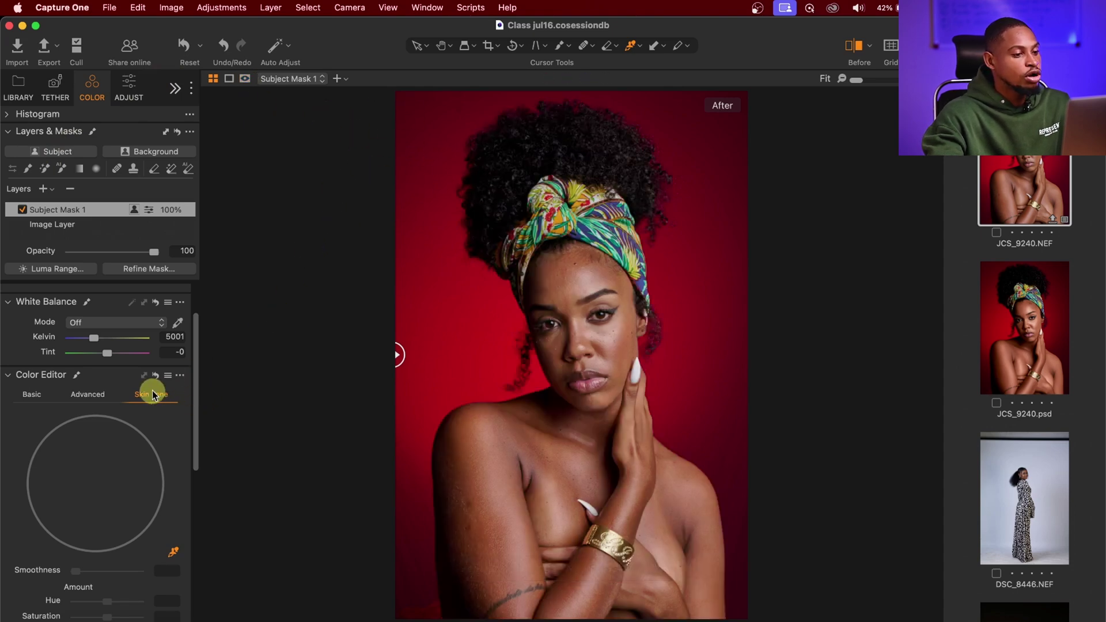
Sample the skin tone from the lower face and set uniformity hue 61, saturation 55.6
{"action": "scroll", "coordinate": [186, 476], "scroll_direction": "down", "scroll_amount": 3}
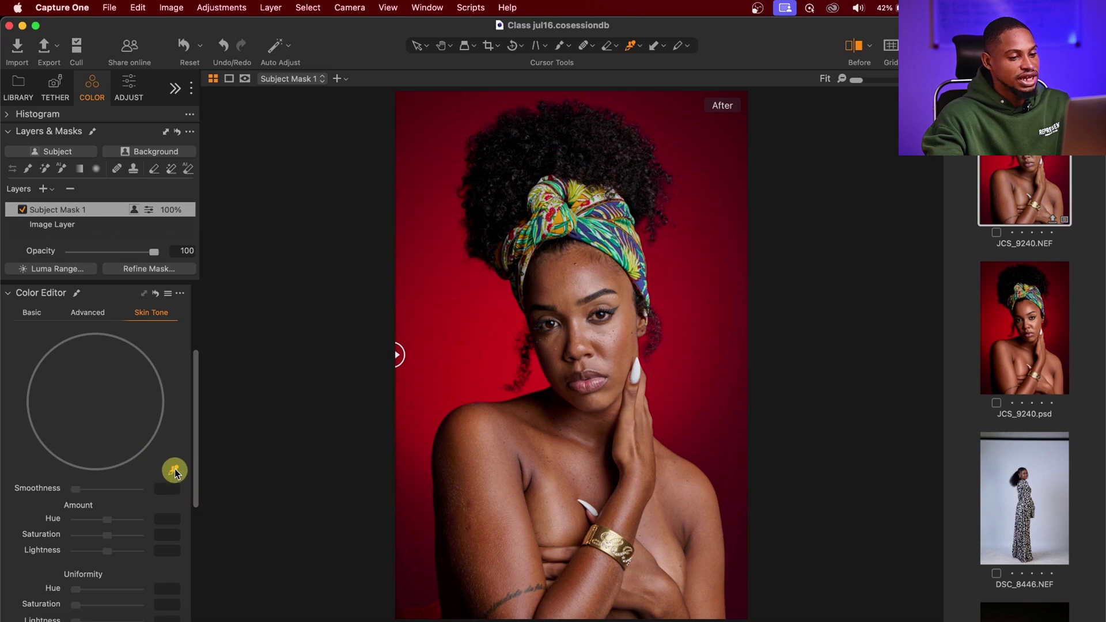
{"action": "left_click", "coordinate": [175, 473]}
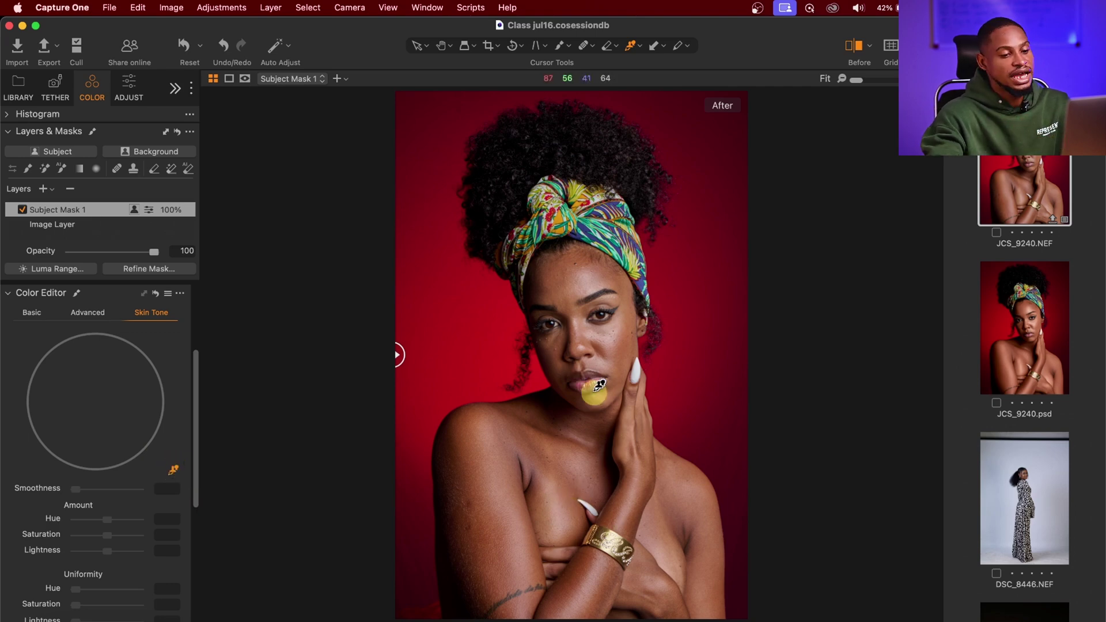
{"action": "left_click", "coordinate": [571, 484]}
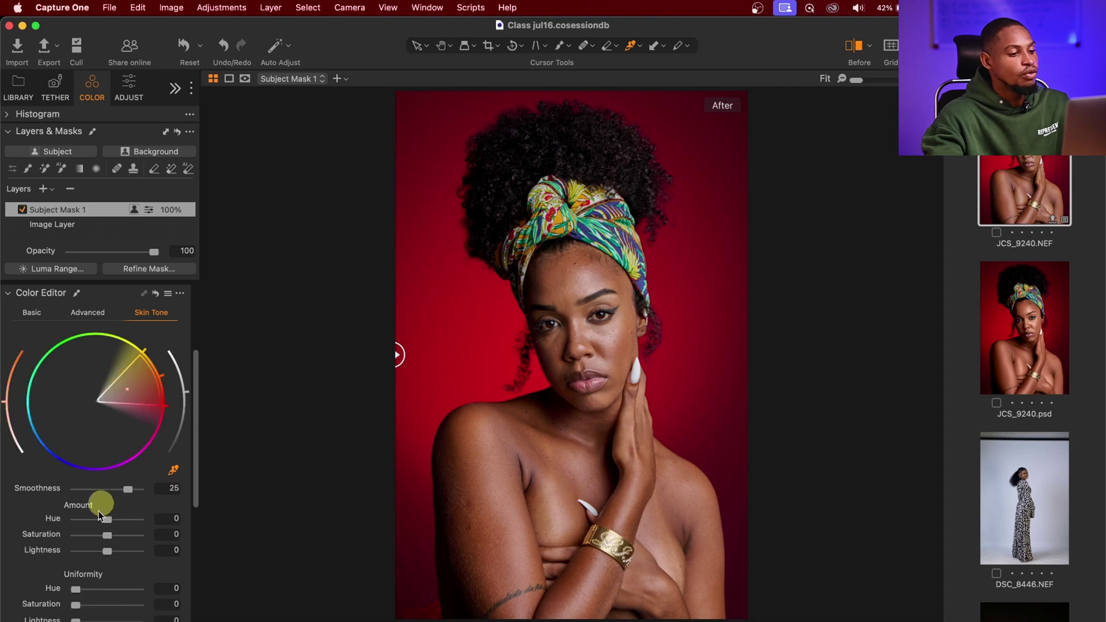
{"action": "scroll", "coordinate": [114, 496], "scroll_direction": "down", "scroll_amount": 5}
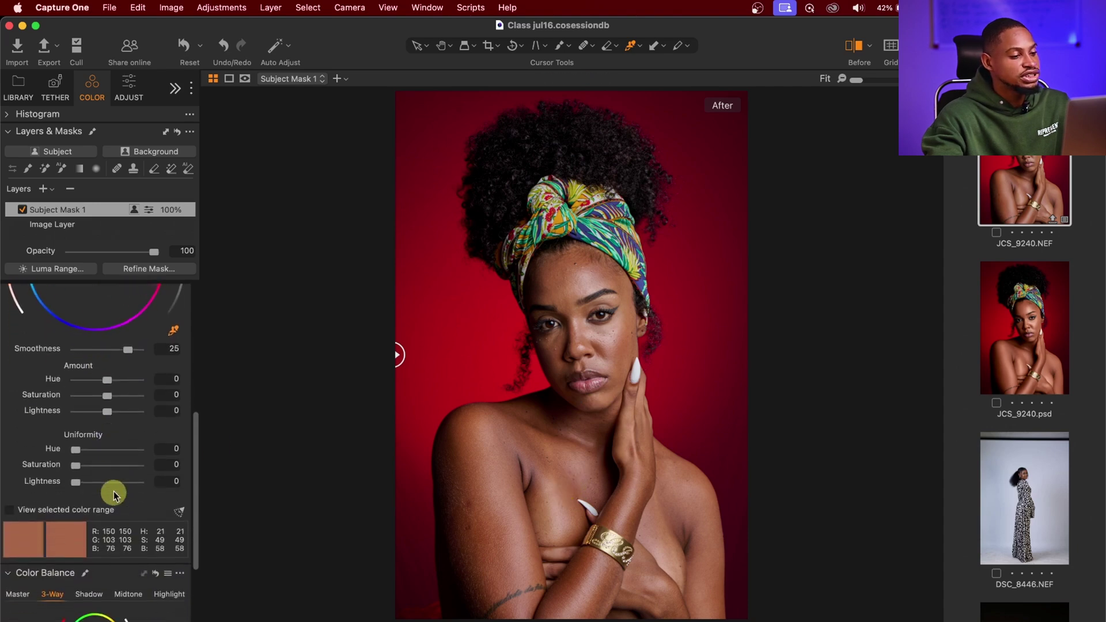
{"action": "left_click_drag", "start_coordinate": [75, 437], "coordinate": [111, 455]}
{"action": "left_click", "coordinate": [84, 450]}
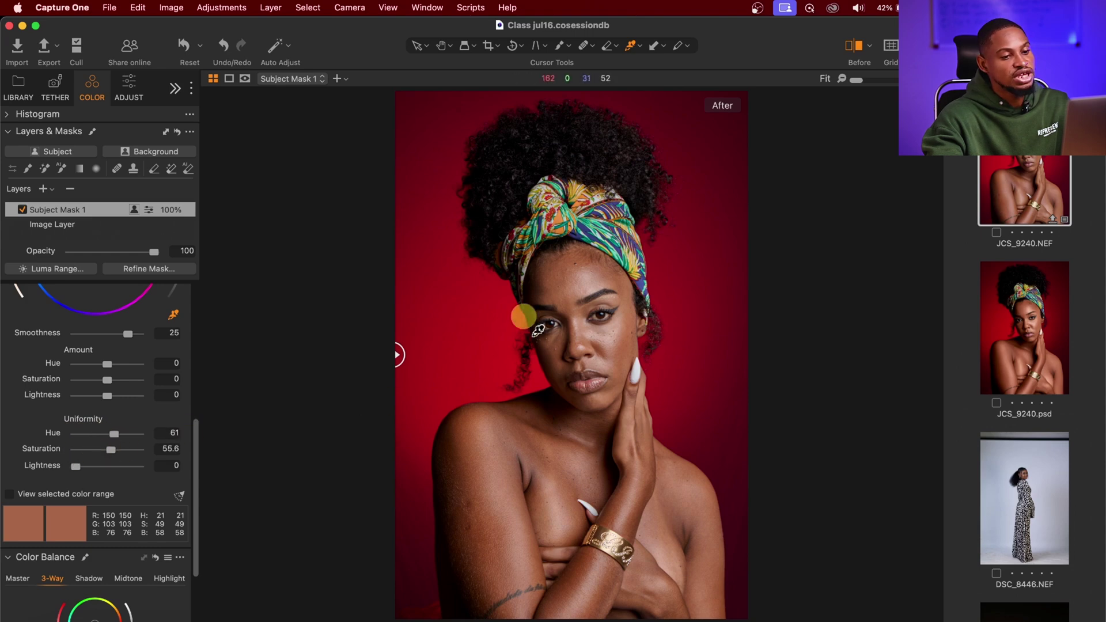
{"action": "scroll", "coordinate": [620, 352], "scroll_direction": "up", "scroll_amount": 2}
{"action": "scroll", "coordinate": [624, 342], "scroll_direction": "up", "scroll_amount": 1}
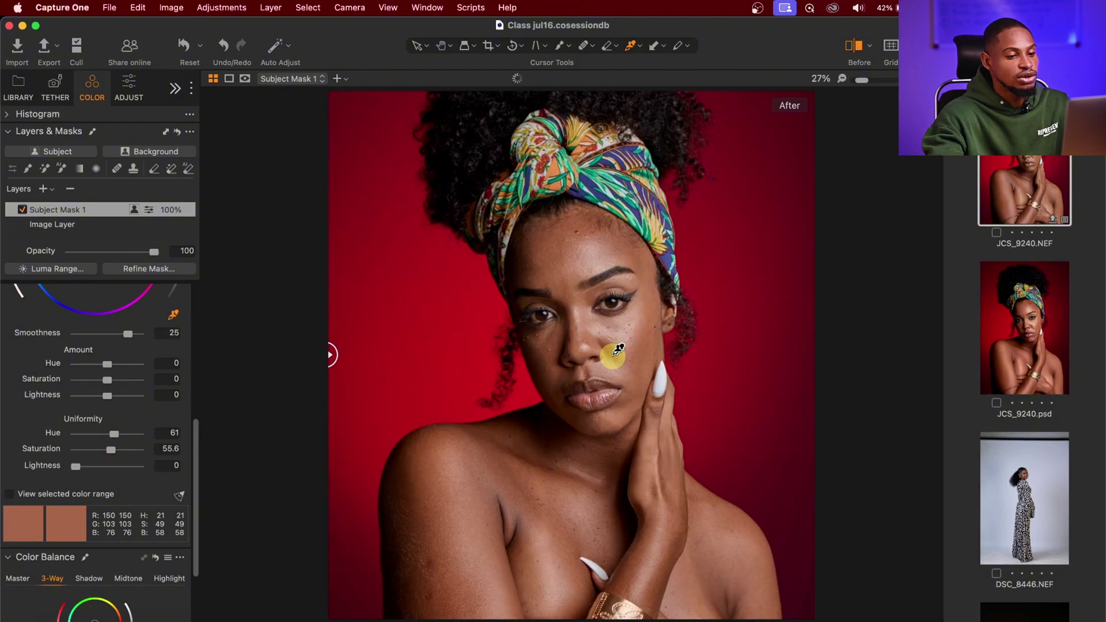
Toggle Subject Mask 1 off and on to compare, then set its opacity to 85
{"action": "left_click", "coordinate": [21, 210]}
{"action": "left_click", "coordinate": [586, 358]}
{"action": "scroll", "coordinate": [582, 361], "scroll_direction": "down", "scroll_amount": 3}
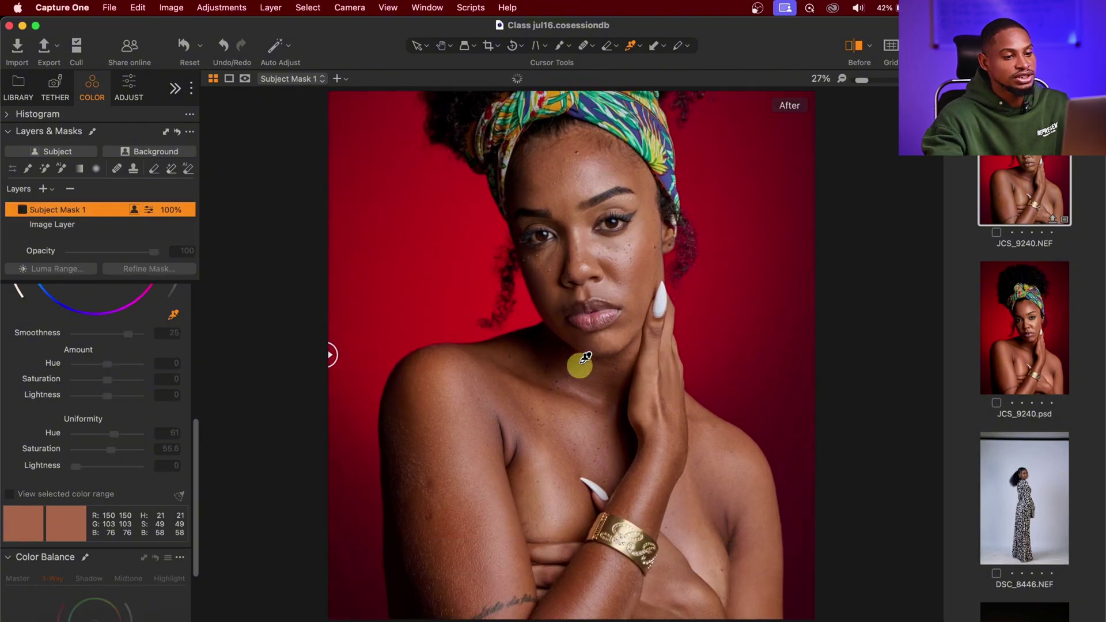
{"action": "left_click", "coordinate": [22, 210]}
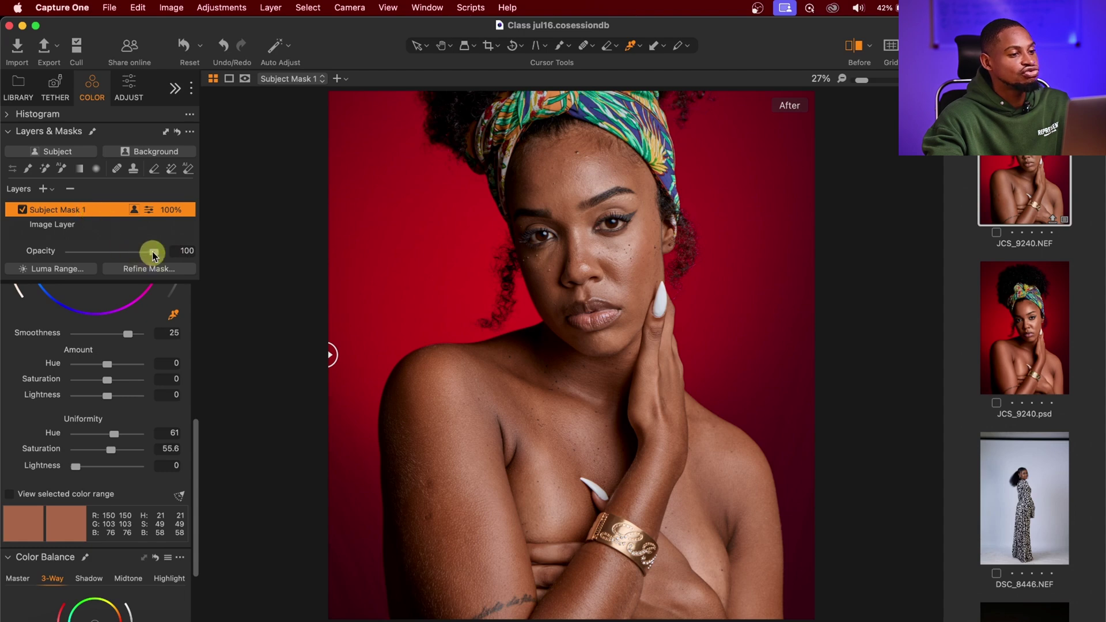
{"action": "mouse_move", "coordinate": [154, 254]}
{"action": "left_mouse_down"}
{"action": "mouse_move", "coordinate": [119, 254]}
{"action": "mouse_move", "coordinate": [142, 257]}
{"action": "left_mouse_up"}
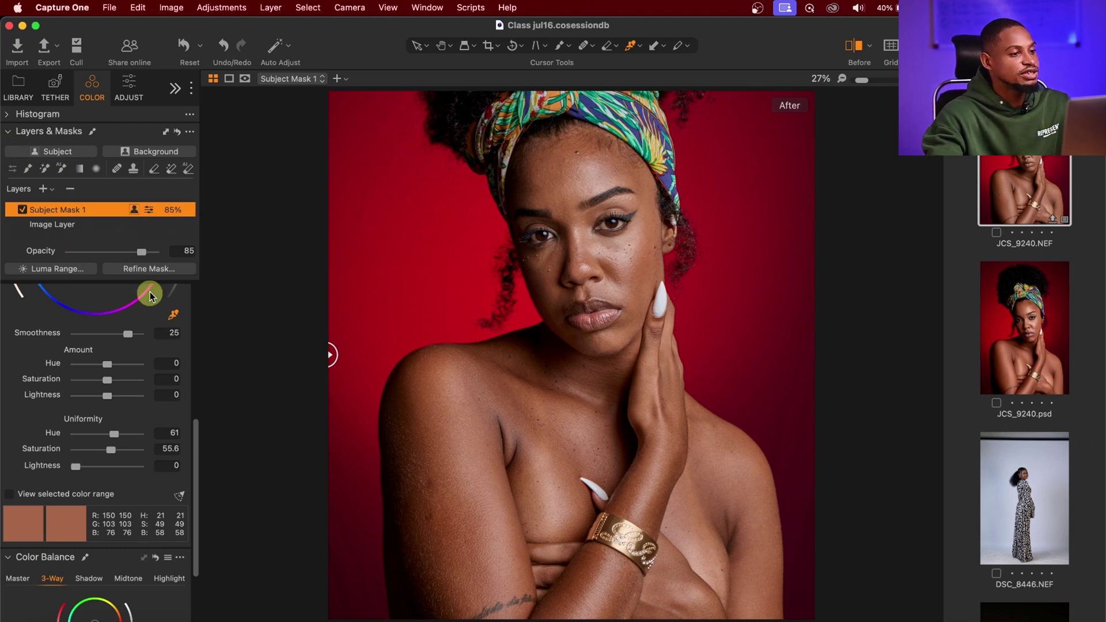
{"action": "scroll", "coordinate": [149, 293], "scroll_direction": "up", "scroll_amount": 5}
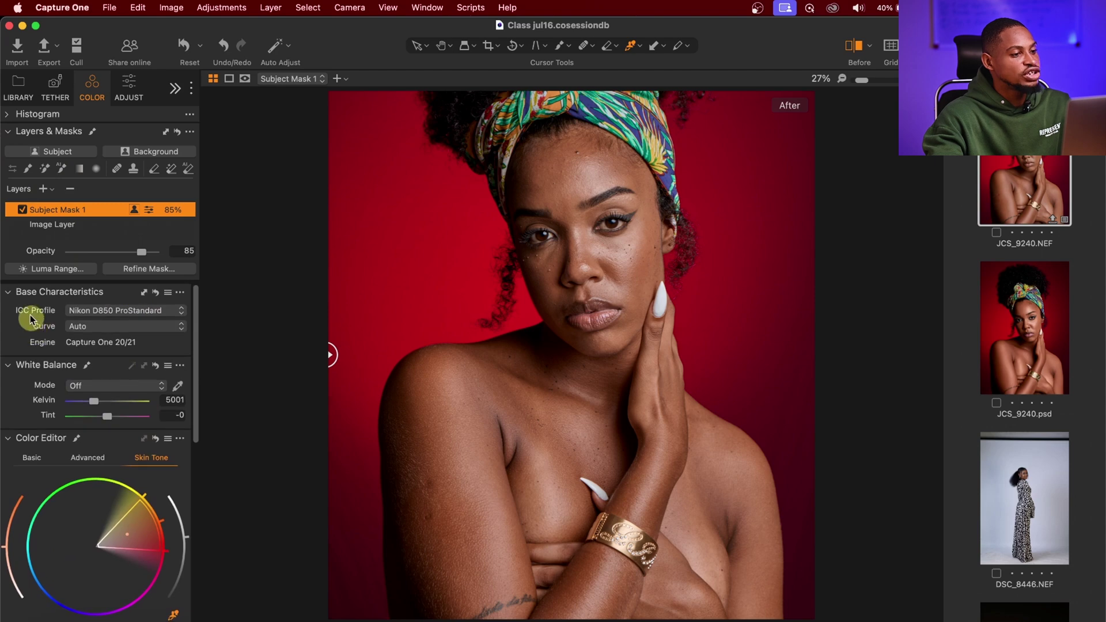
Switch the ICC profile from Nikon D850 ProStandard to Leica M Monochrom Neutral
{"action": "left_click", "coordinate": [144, 312]}
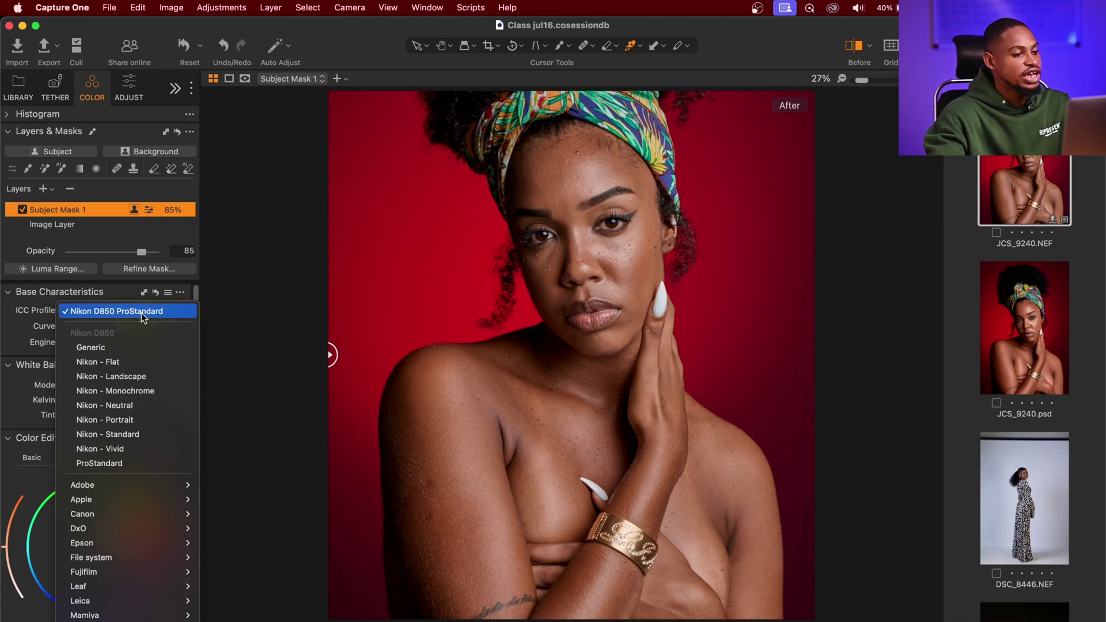
{"action": "left_click", "coordinate": [140, 313]}
{"action": "left_click", "coordinate": [140, 311]}
{"action": "scroll", "coordinate": [133, 507], "scroll_direction": "down", "scroll_amount": 5}
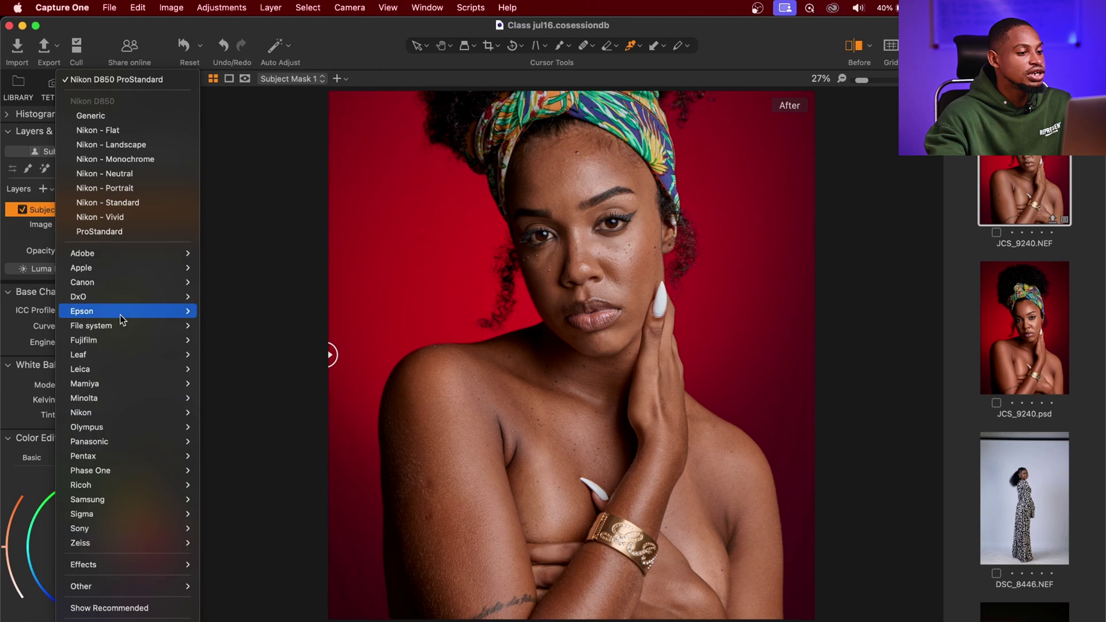
{"action": "mouse_move", "coordinate": [129, 368]}
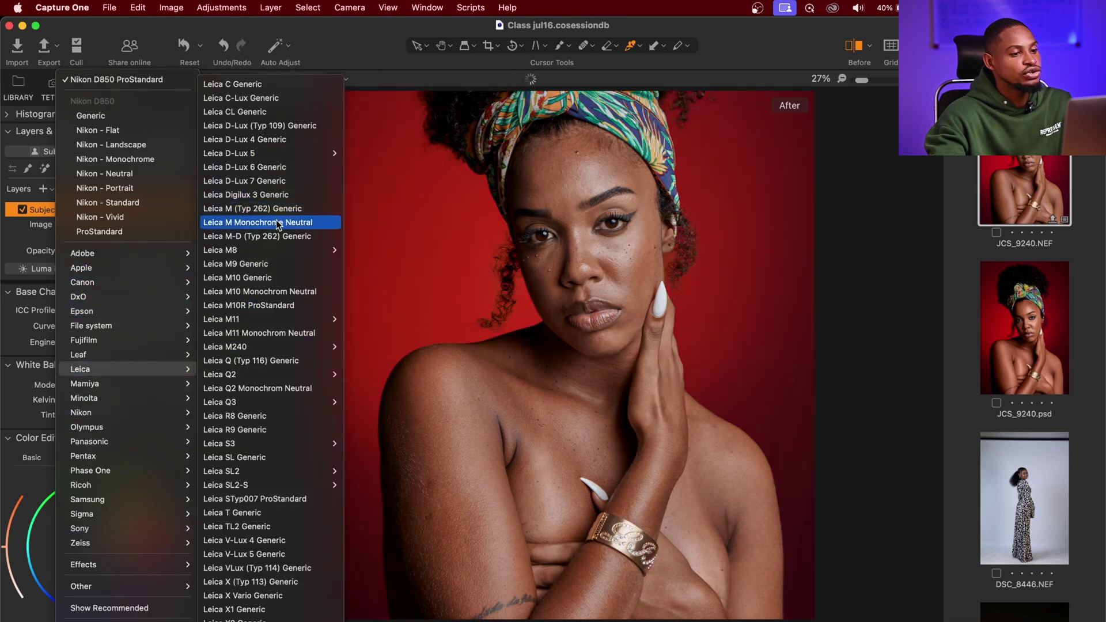
{"action": "left_click", "coordinate": [279, 223]}
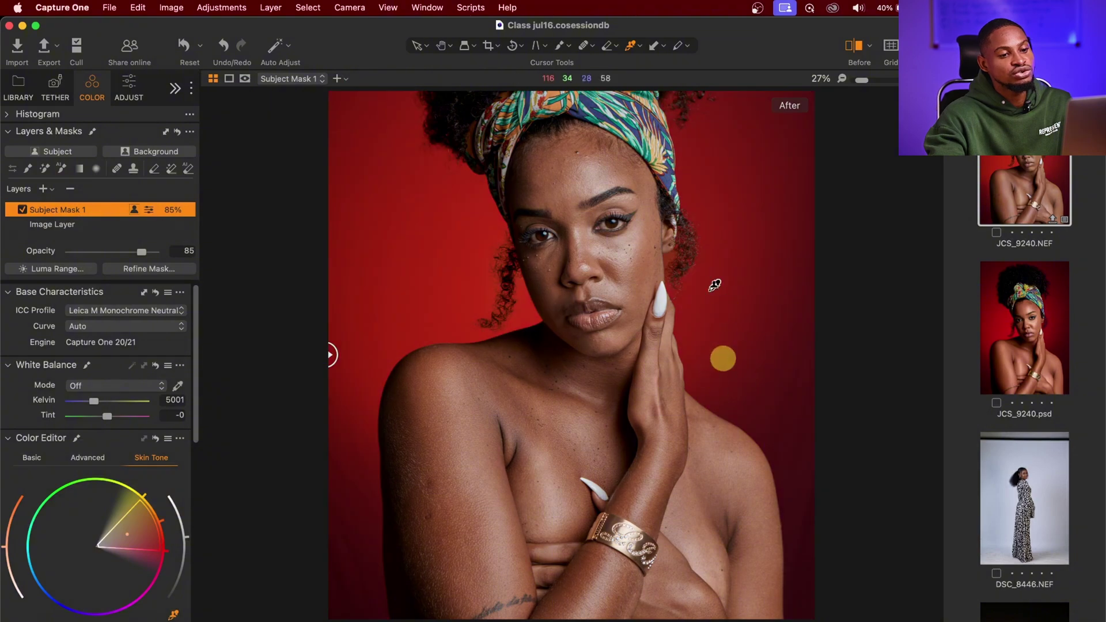